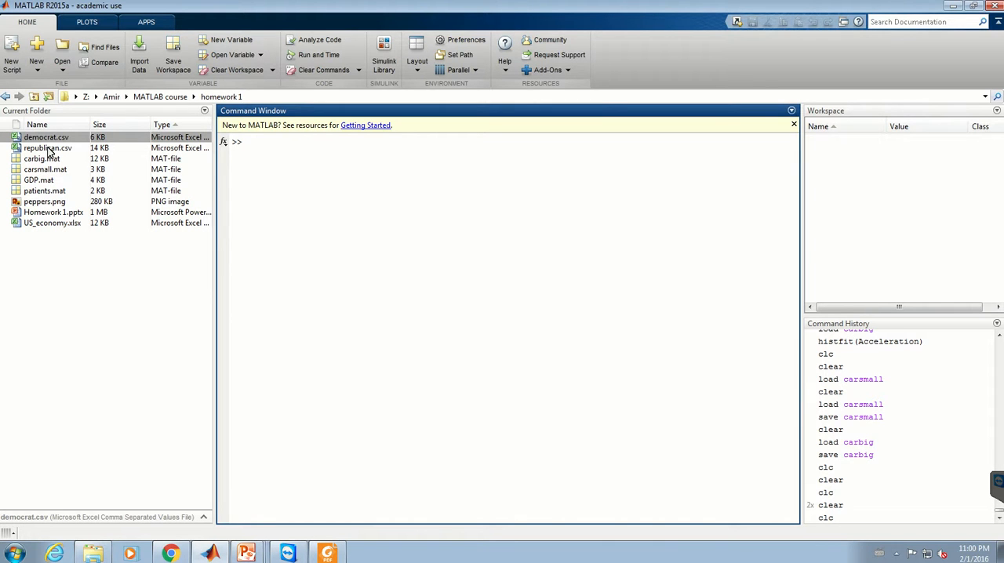
Step: Open republican.csv for import and reposition the import window, leaving the workspace list in view
double_click(44, 147)
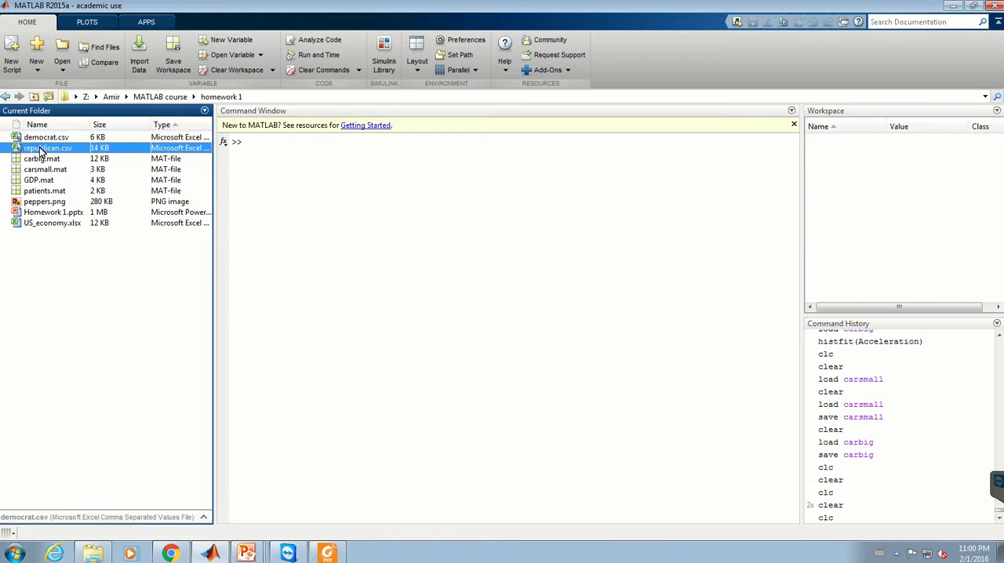
drag(237, 69, 573, 61)
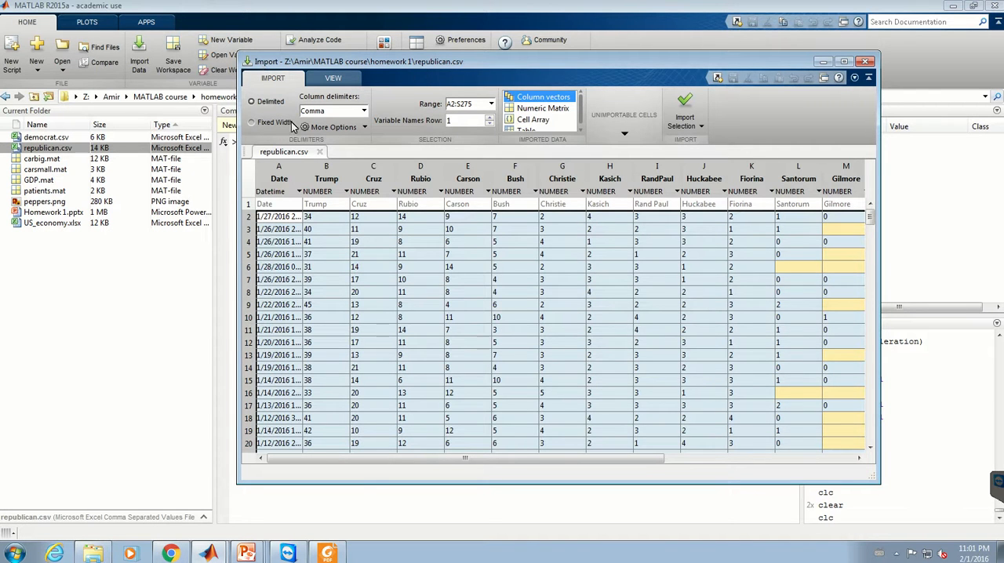
drag(363, 62, 263, 62)
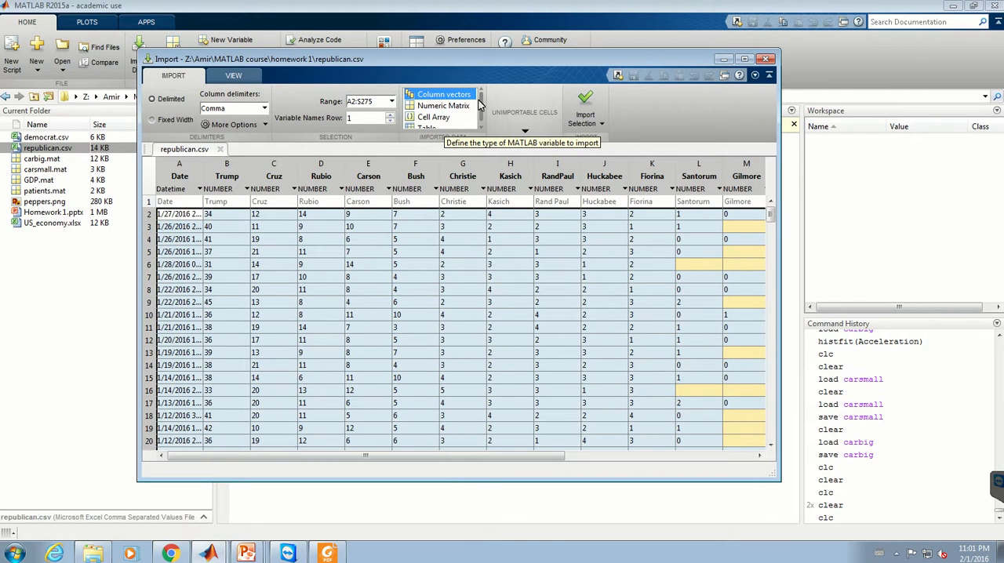
drag(481, 111, 480, 98)
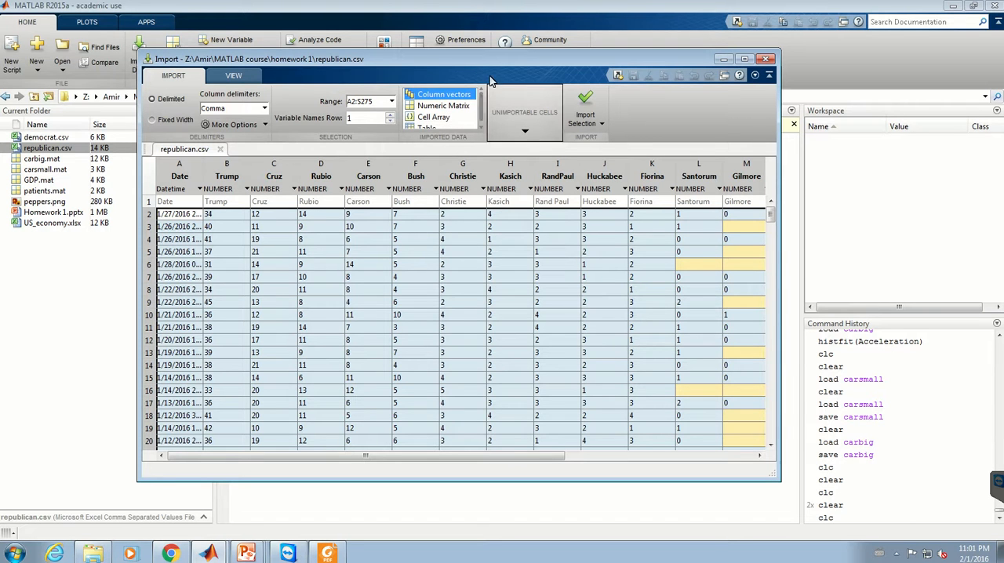
drag(479, 57, 450, 75)
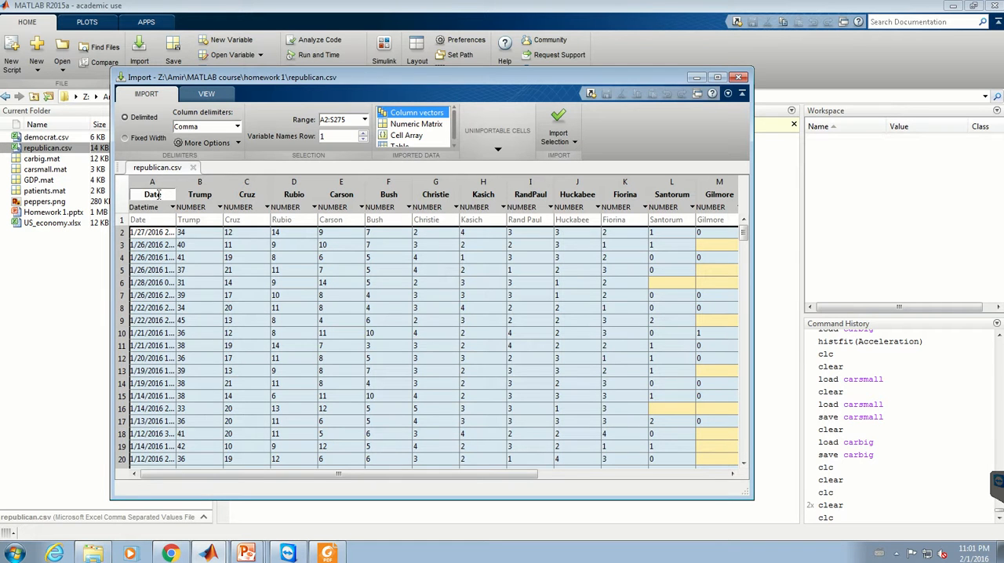
Step: Import the selected range A2:S275 of republican.csv into the workspace as column vectors
drag(369, 477, 241, 463)
click(559, 116)
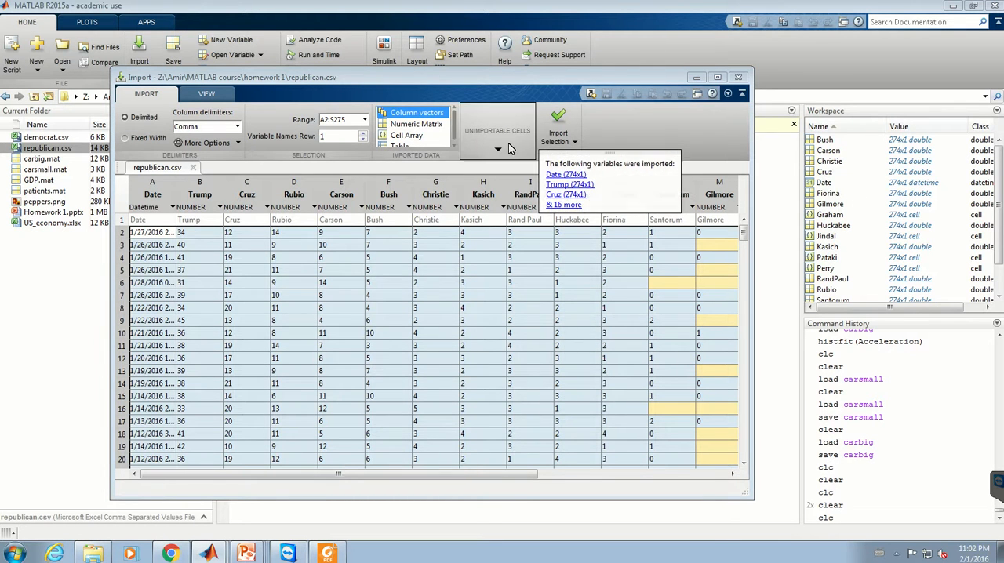
click(638, 131)
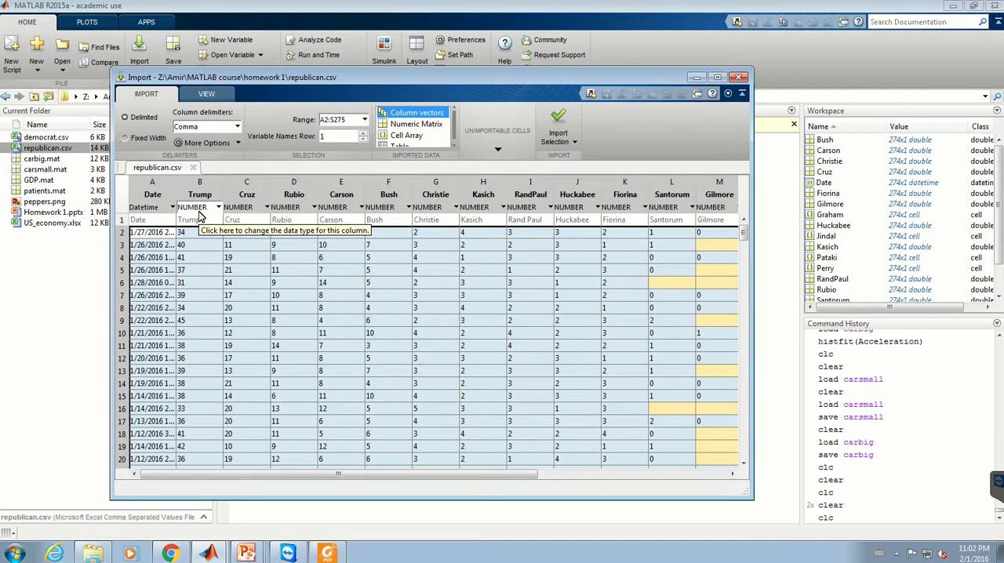
Step: Review the Date column's data type options and widen the column to fit its full date and time values
click(170, 208)
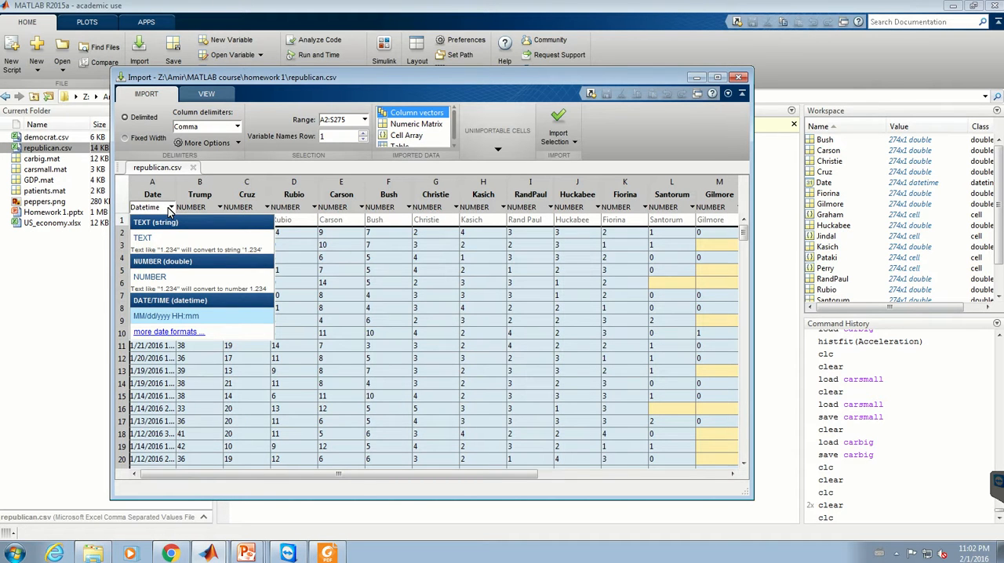
click(169, 209)
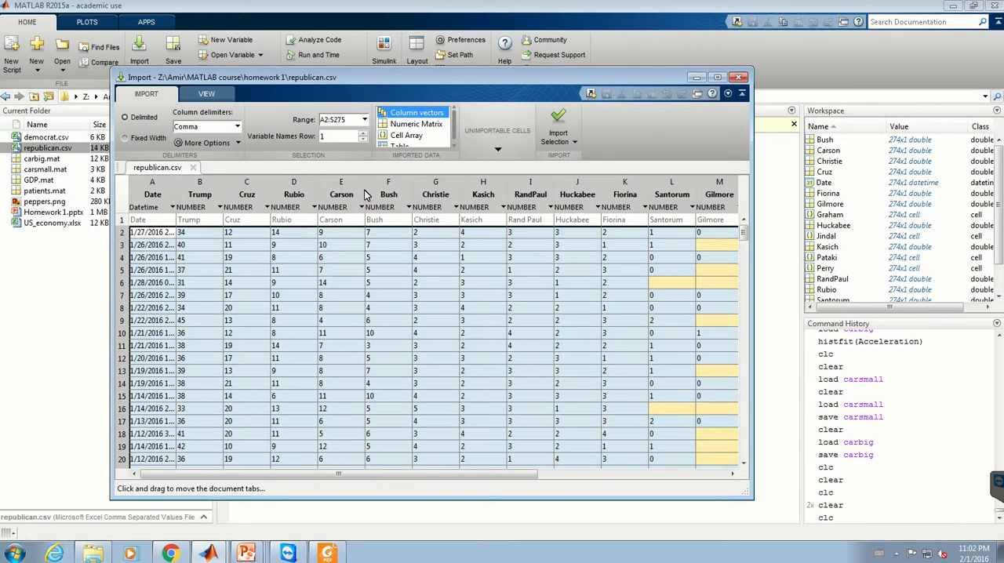
drag(176, 198, 226, 201)
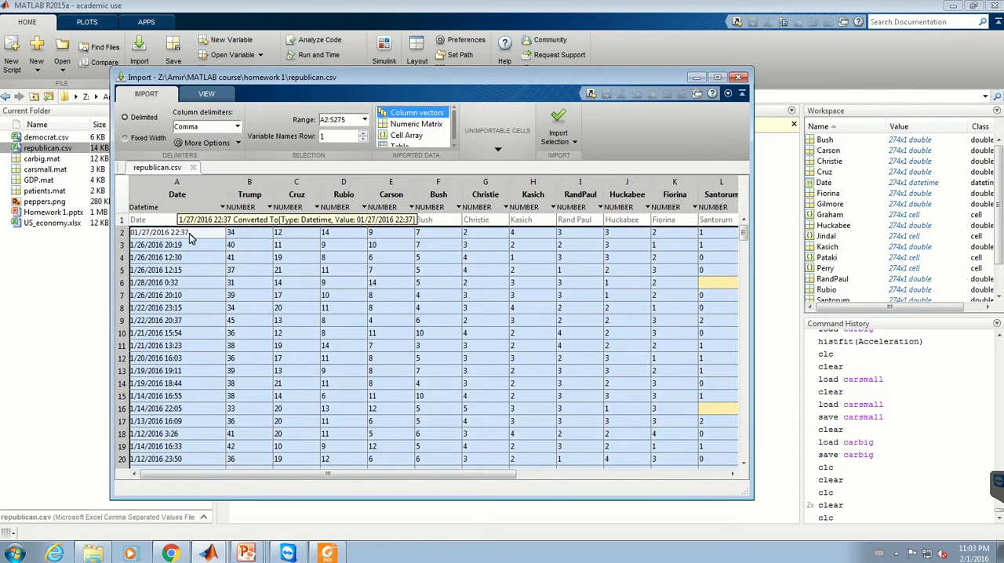
drag(226, 198, 190, 193)
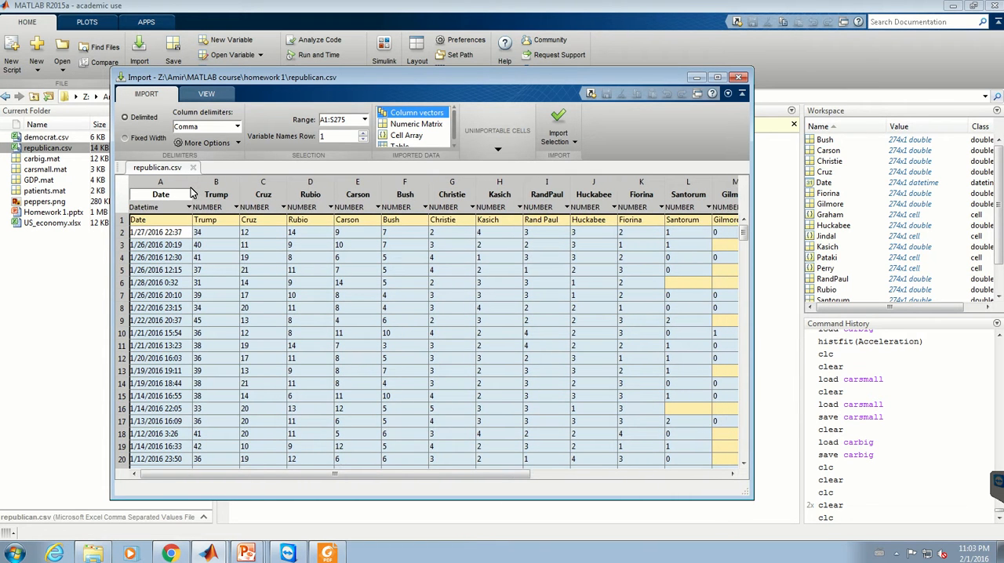
click(182, 208)
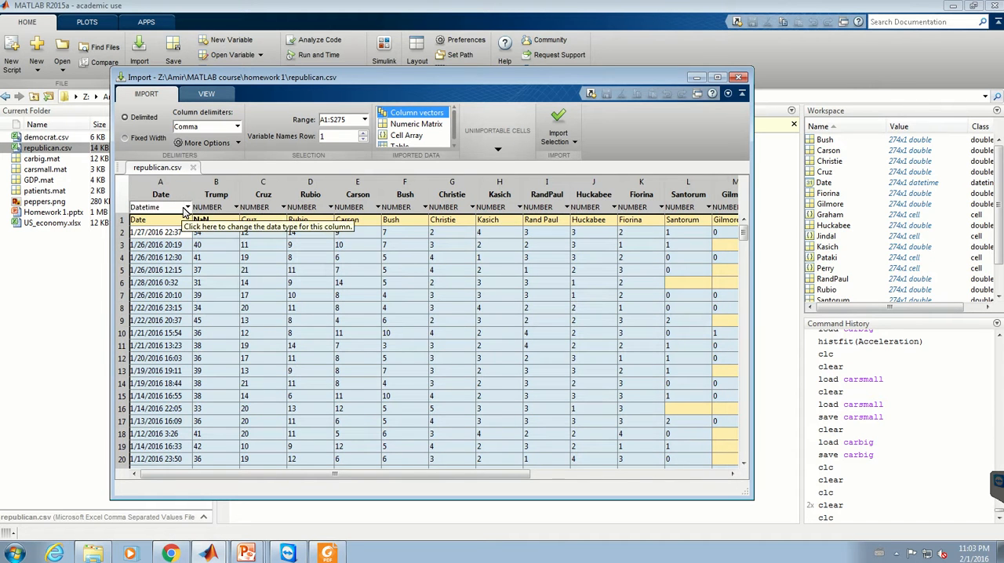
click(184, 208)
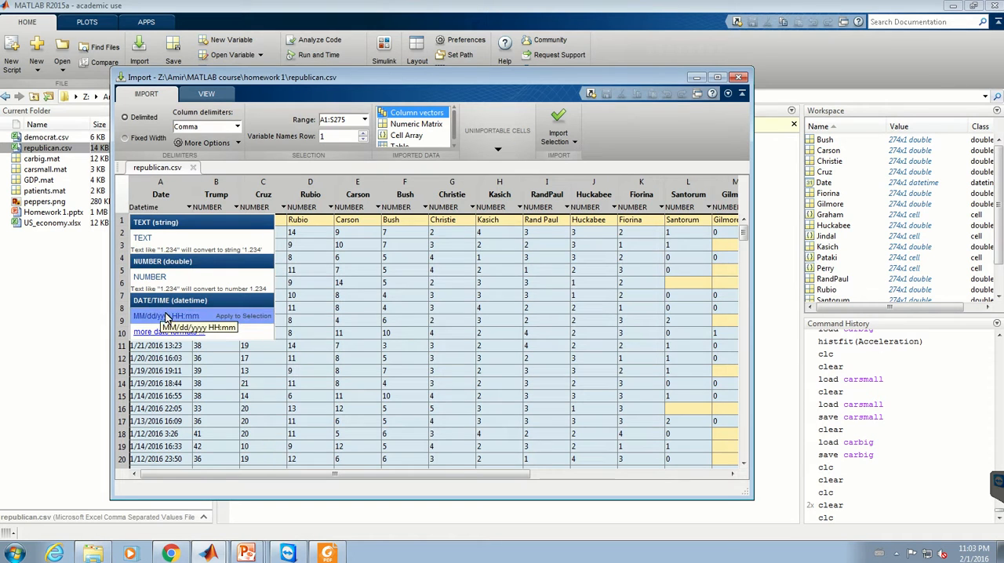
click(600, 148)
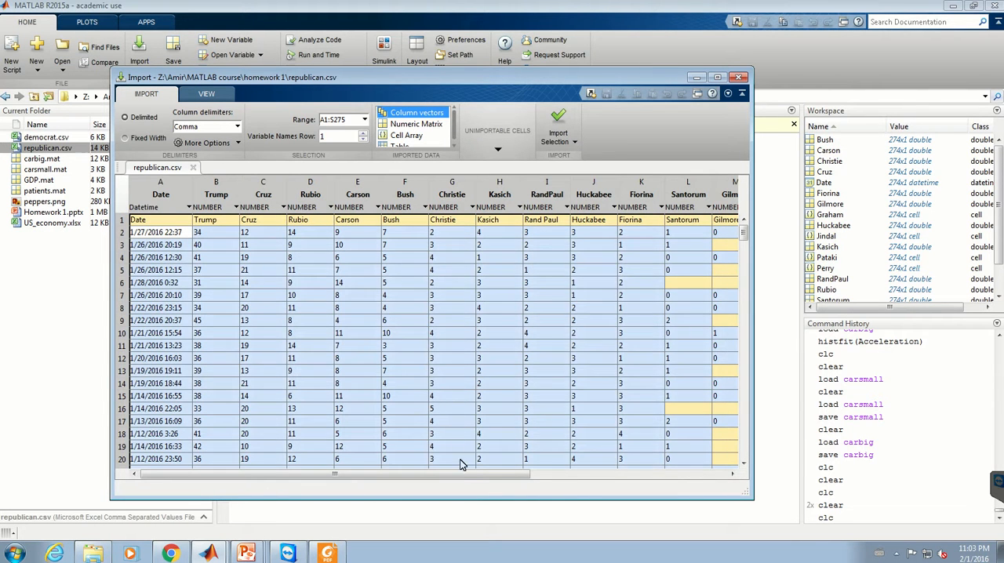
Step: Restore the import range to A2:S275 without the header row and set the Graham column's data type to NUMBER
drag(473, 480, 585, 481)
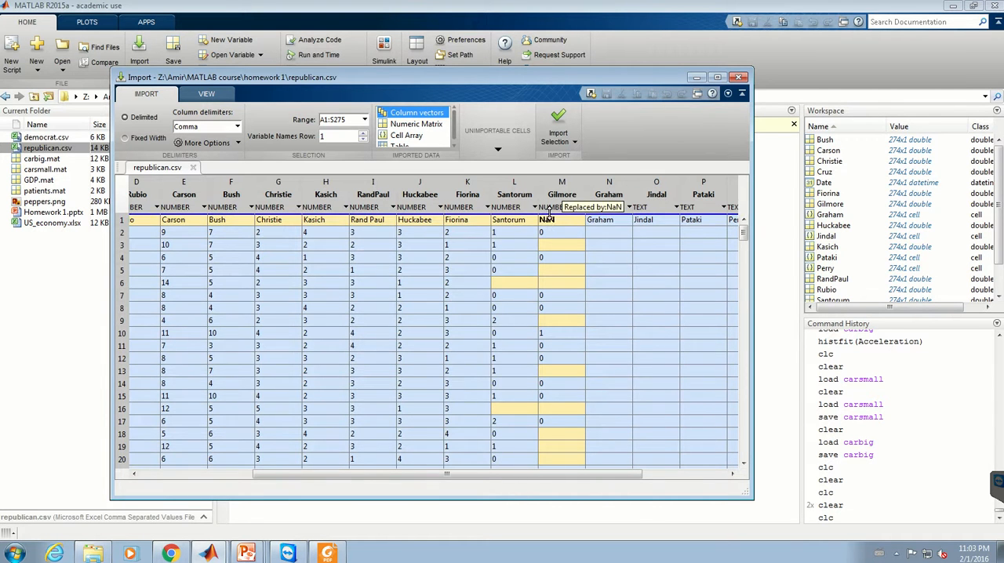
drag(548, 224, 549, 228)
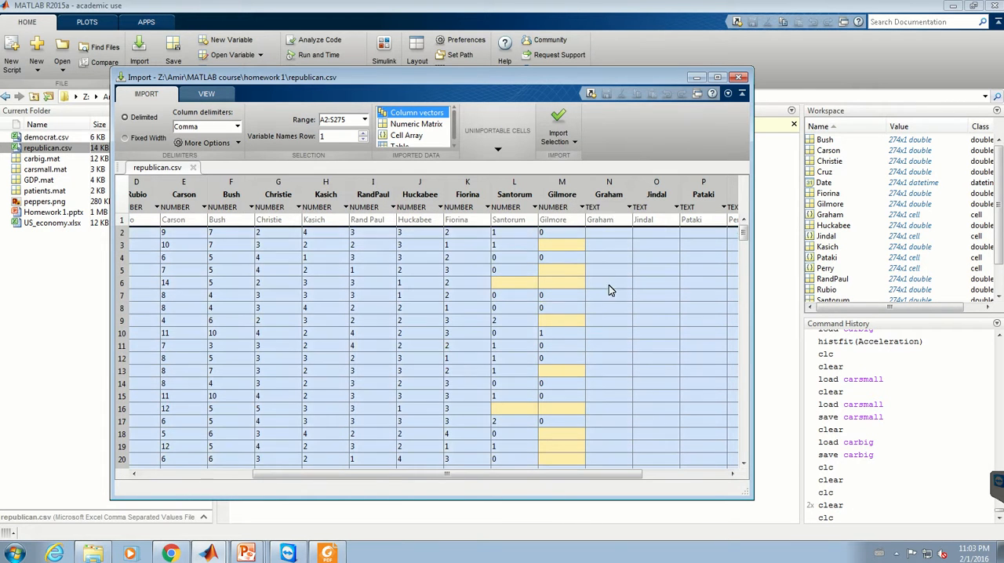
scroll(609, 286, down, 12)
scroll(612, 293, up, 11)
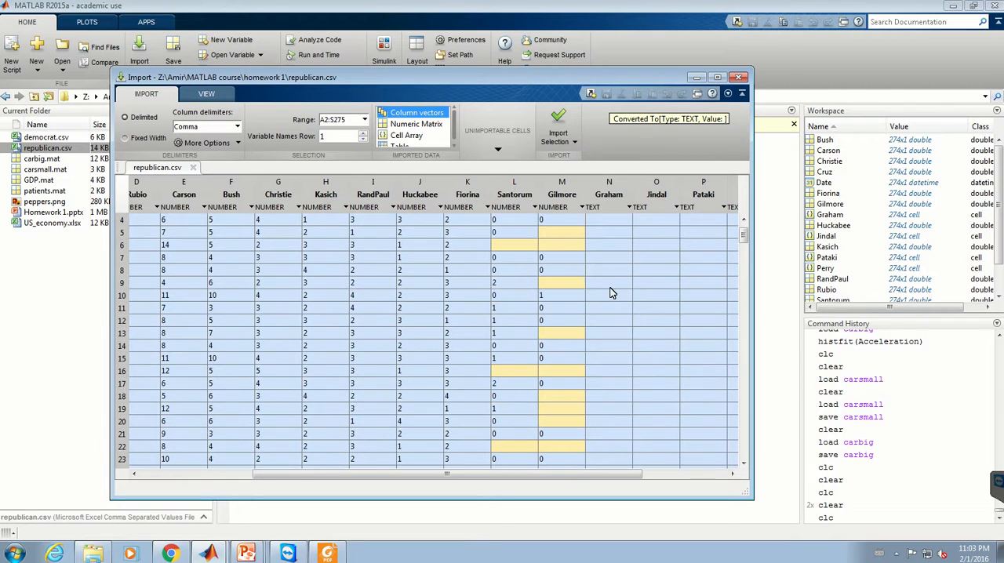
click(613, 209)
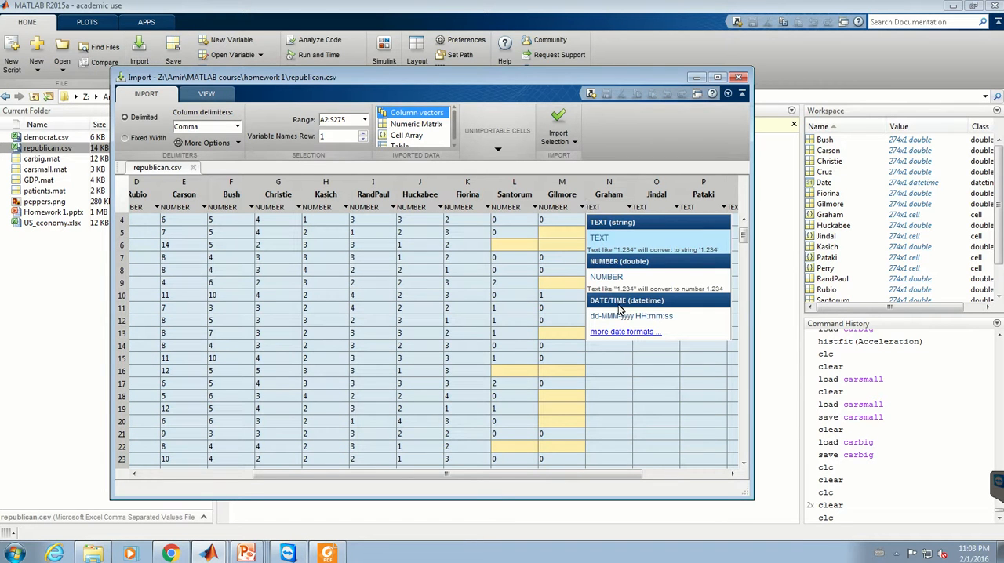
click(626, 282)
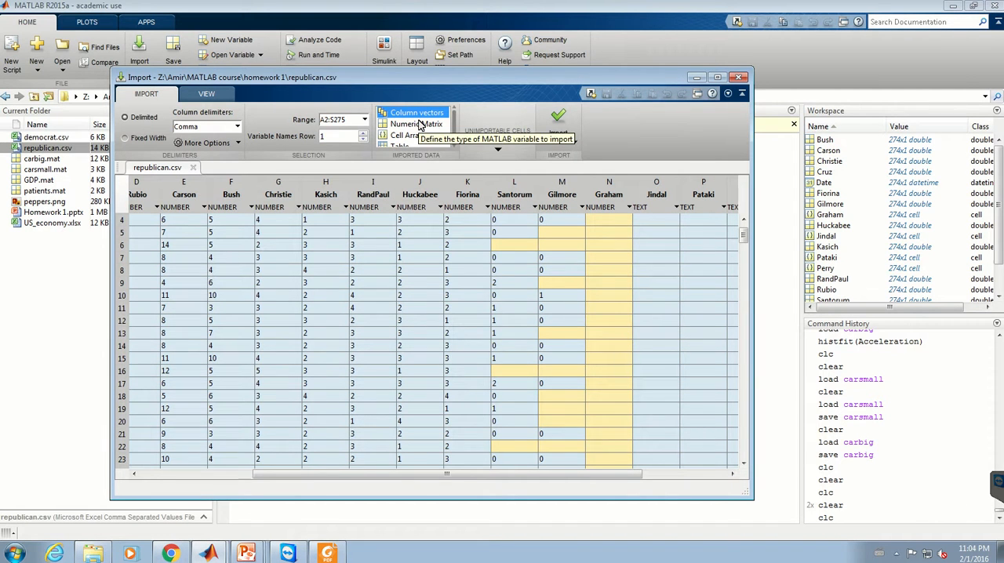
Step: Clear all workspace variables with the clear command and return to the republican.csv import window
click(543, 506)
text(clear)
key(Return)
mouse_move(246, 553)
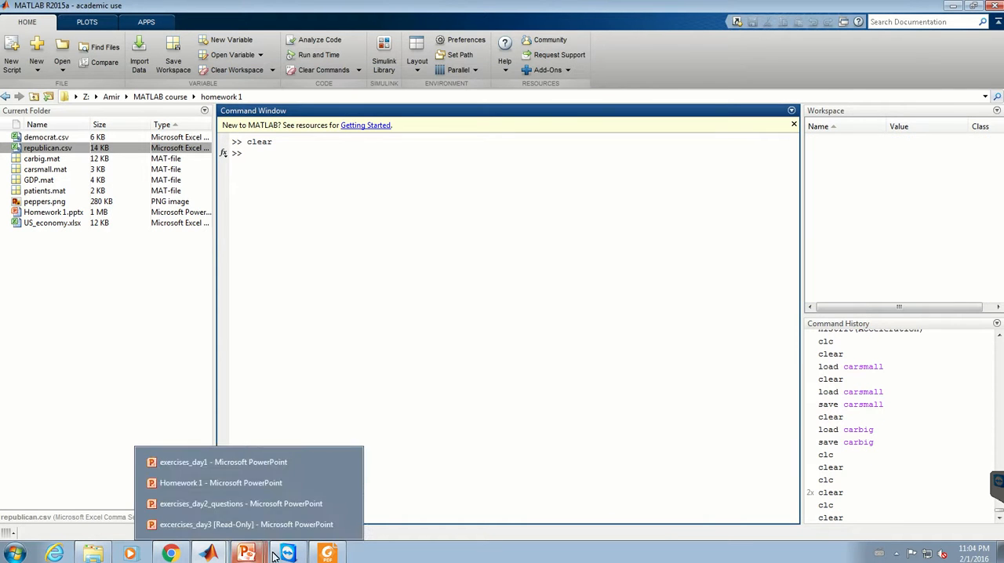
mouse_move(207, 553)
click(223, 522)
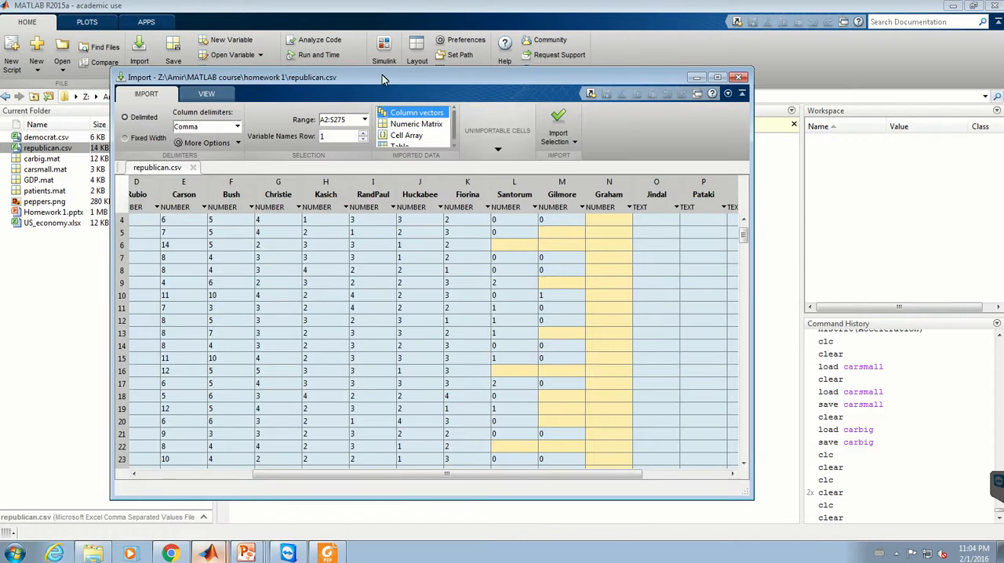
Step: Preview the data as a Numeric Matrix, and switch the imported data type back to Column vectors
drag(360, 80, 416, 65)
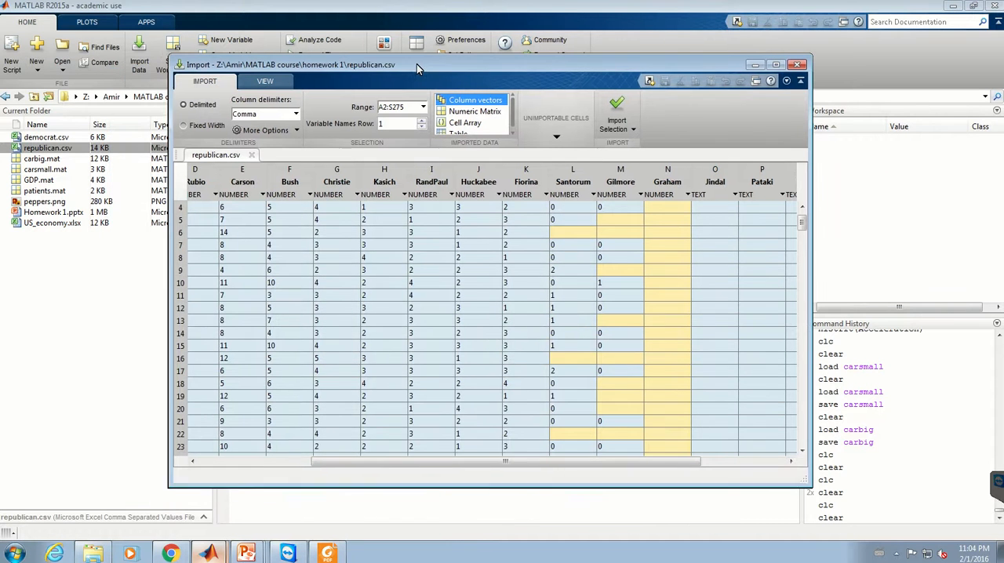
click(473, 111)
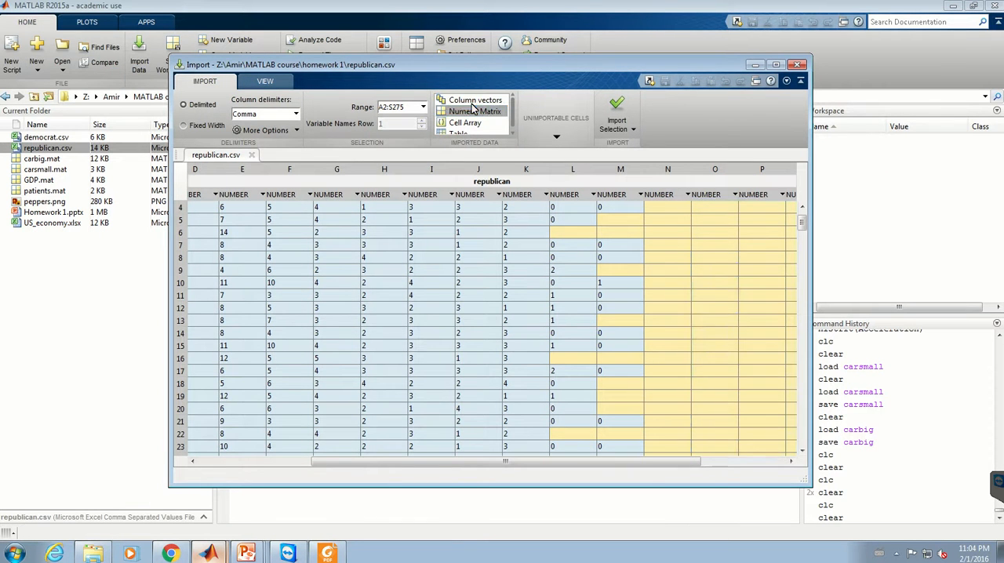
click(474, 101)
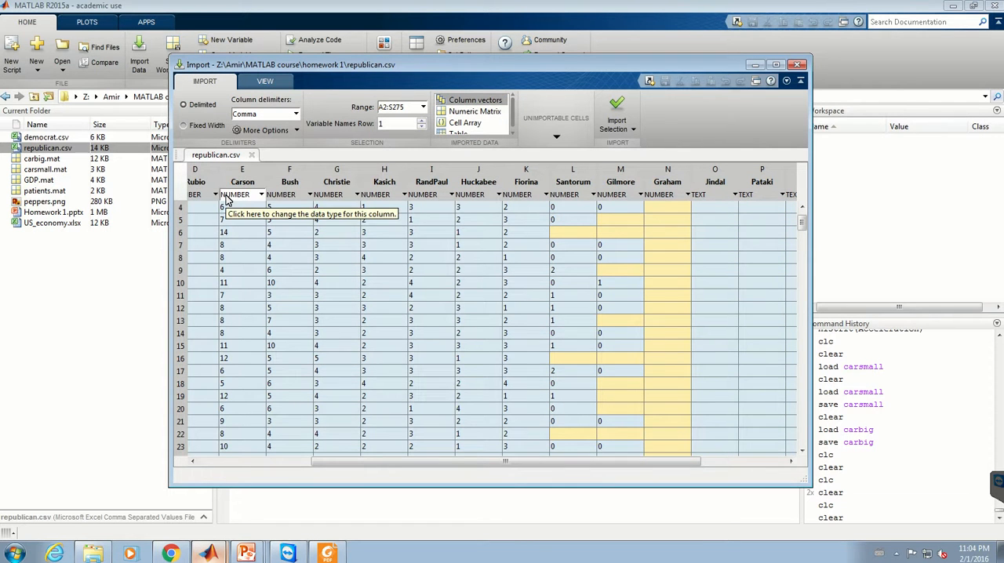
Step: Rename the Trump column's variable to a person's first name, import the columns as column vectors, and show the workspace
double_click(211, 181)
click(211, 182)
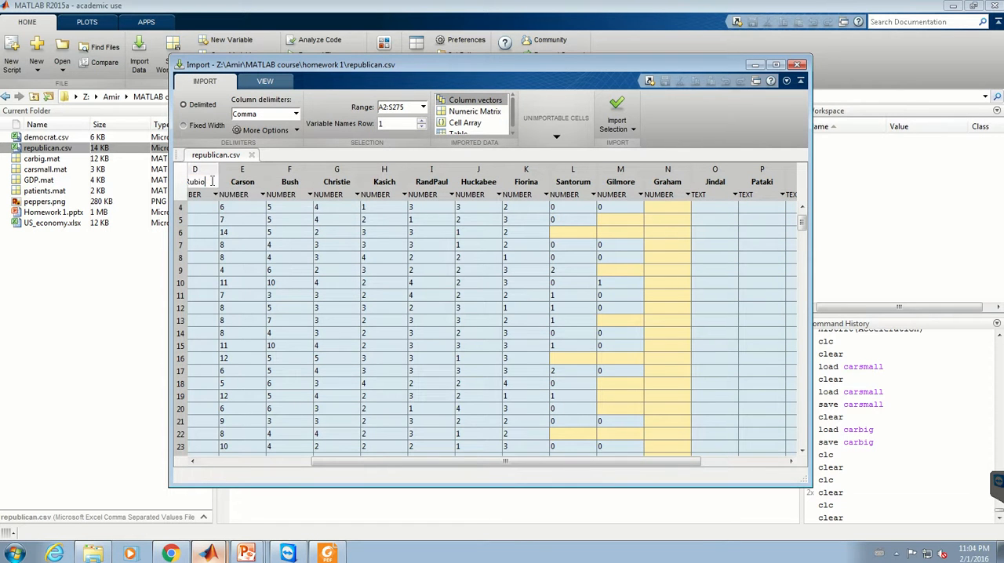
click(192, 461)
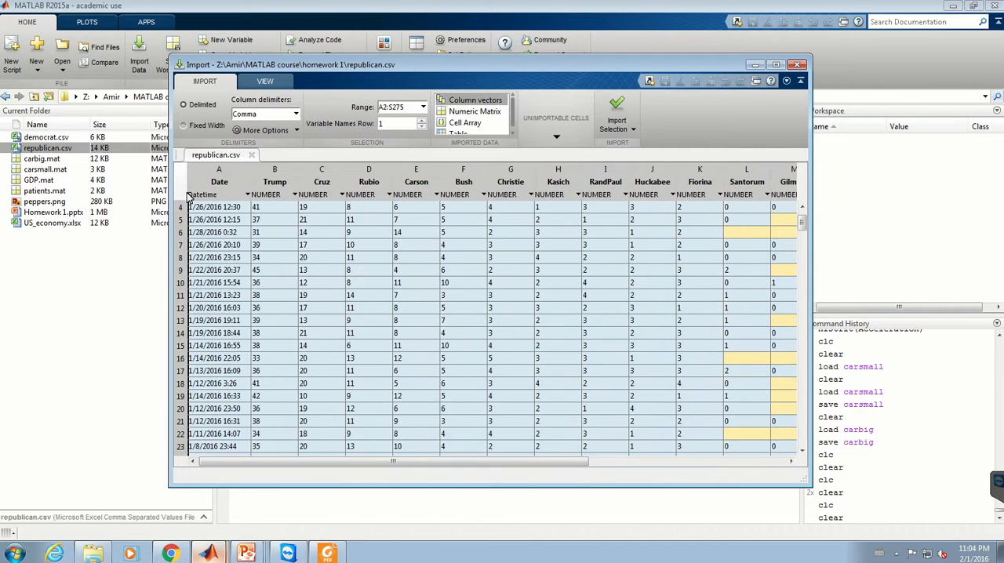
double_click(287, 182)
click(288, 182)
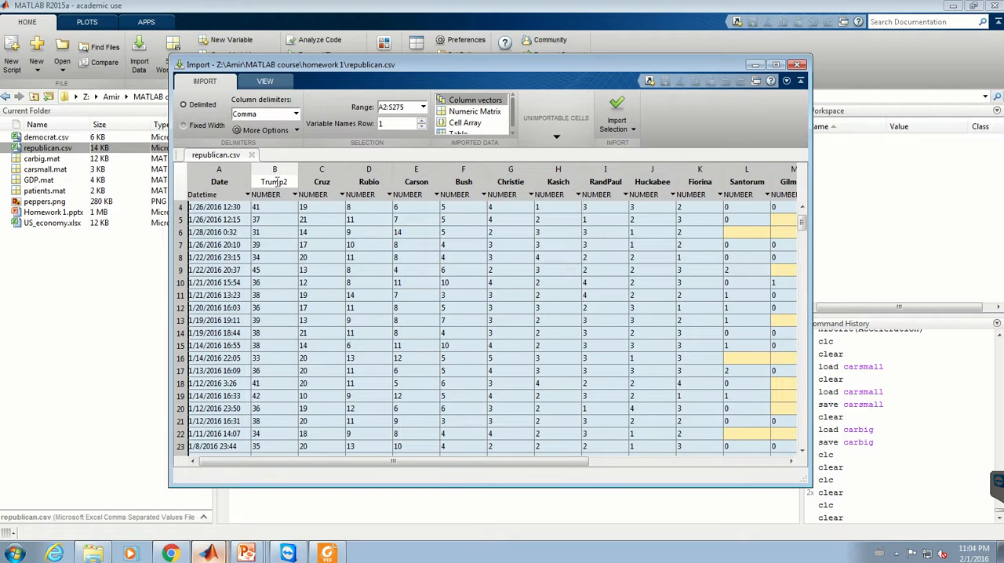
double_click(263, 182)
text(Amir)
click(617, 109)
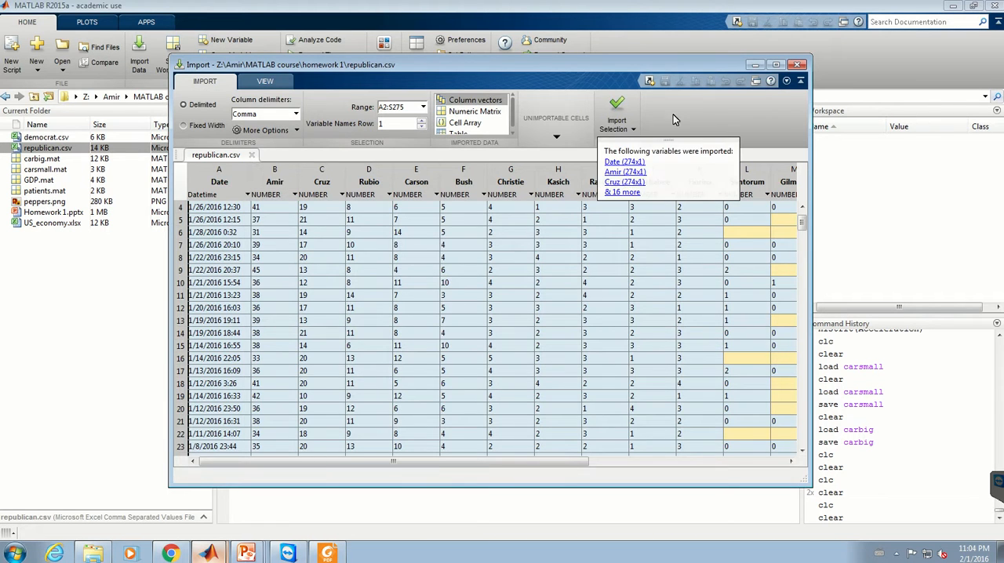
click(910, 65)
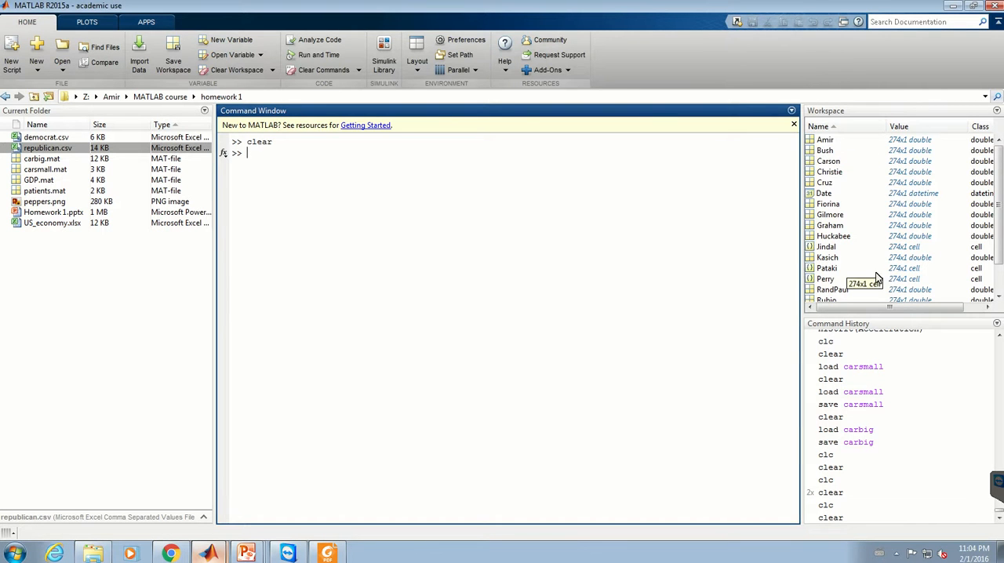
Step: Empty the workspace again with clear and bring back the import window for republican.csv
mouse_move(225, 552)
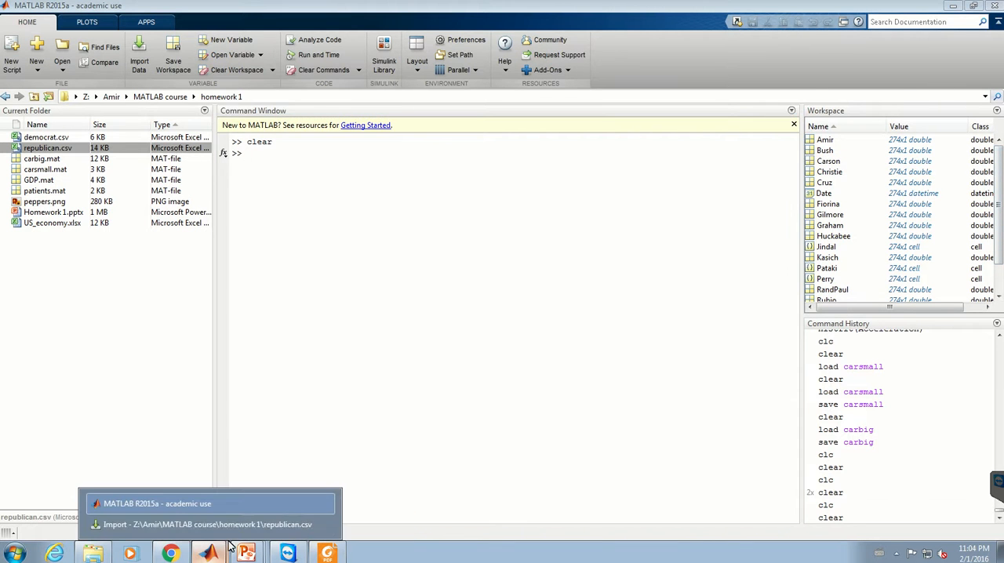
click(230, 524)
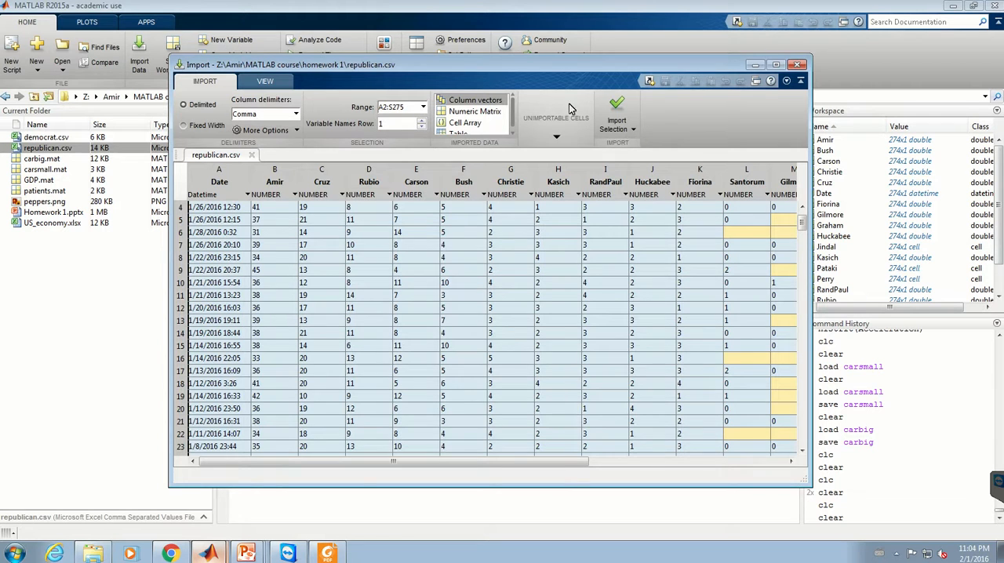
click(561, 495)
text(clear)
key(Return)
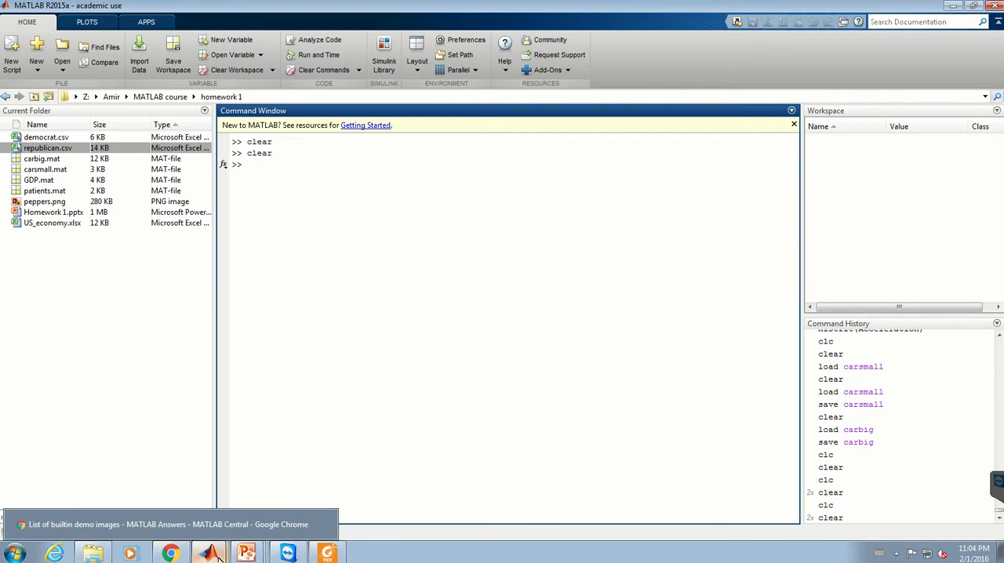
mouse_move(209, 552)
click(243, 525)
scroll(473, 111, up, 1)
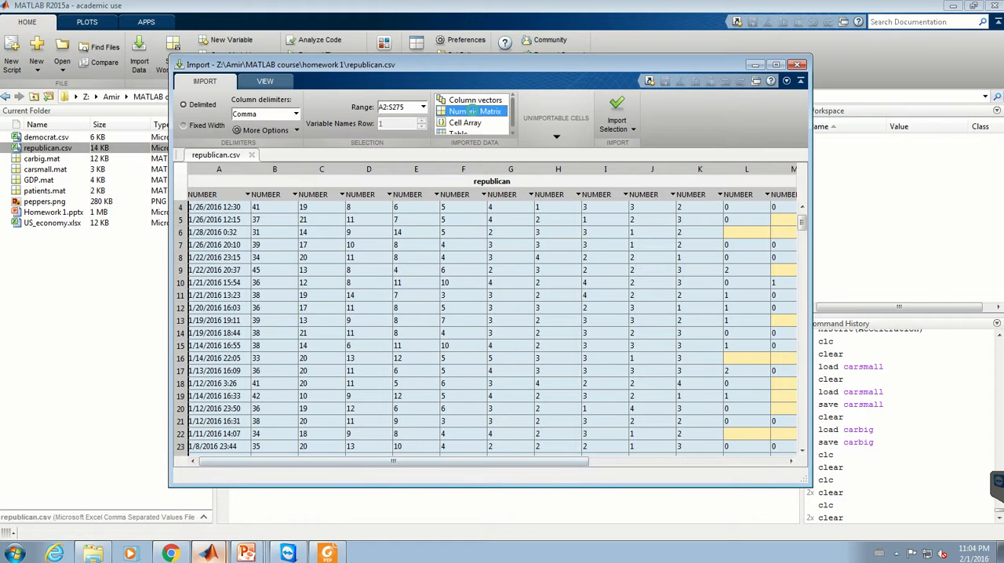
Step: Set the imported data type to Numeric Matrix and check how the date cells in column A are converted
click(473, 111)
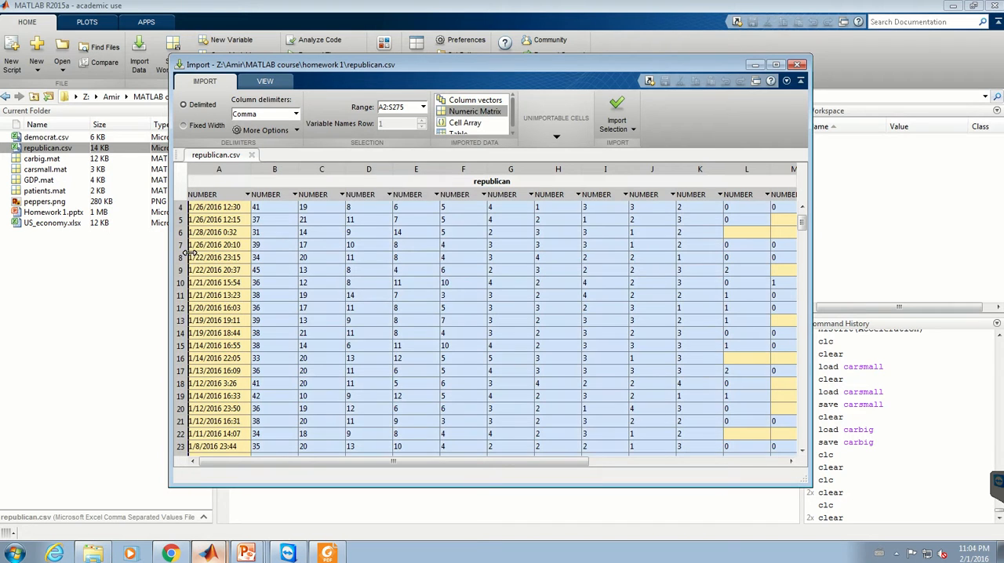
mouse_move(189, 253)
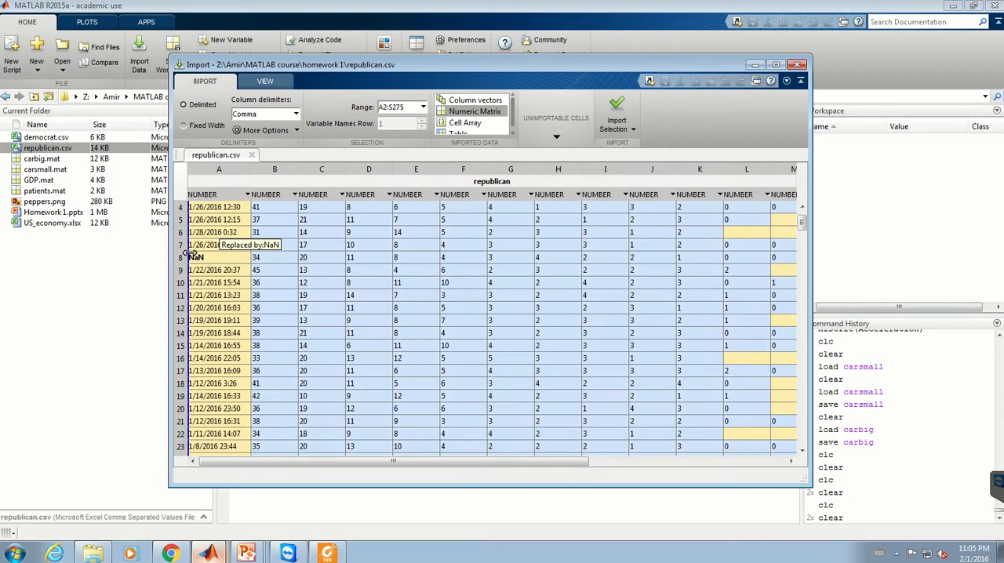
Step: Leave the date column out of the import range and name the output matrix polling_data
drag(229, 256, 265, 256)
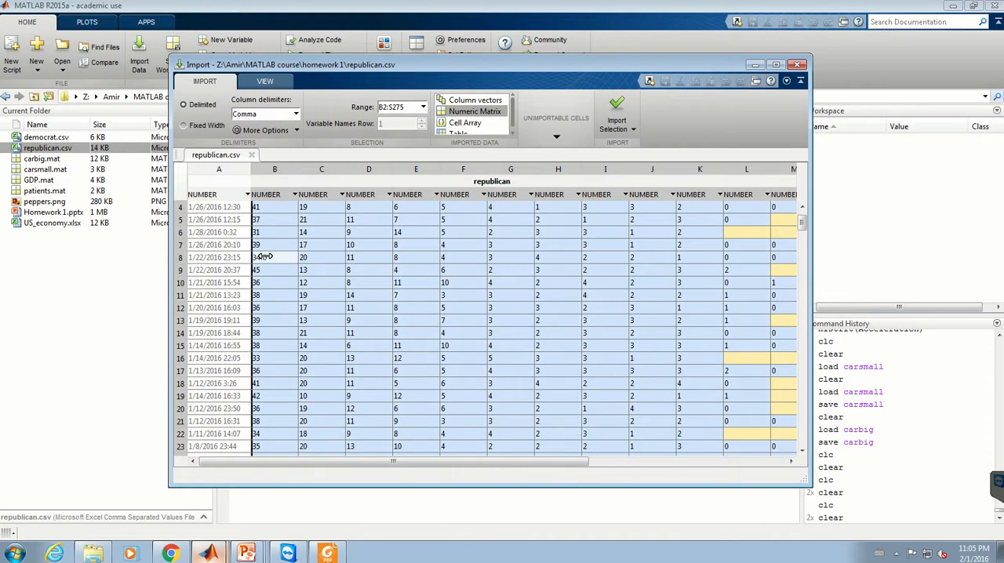
double_click(478, 182)
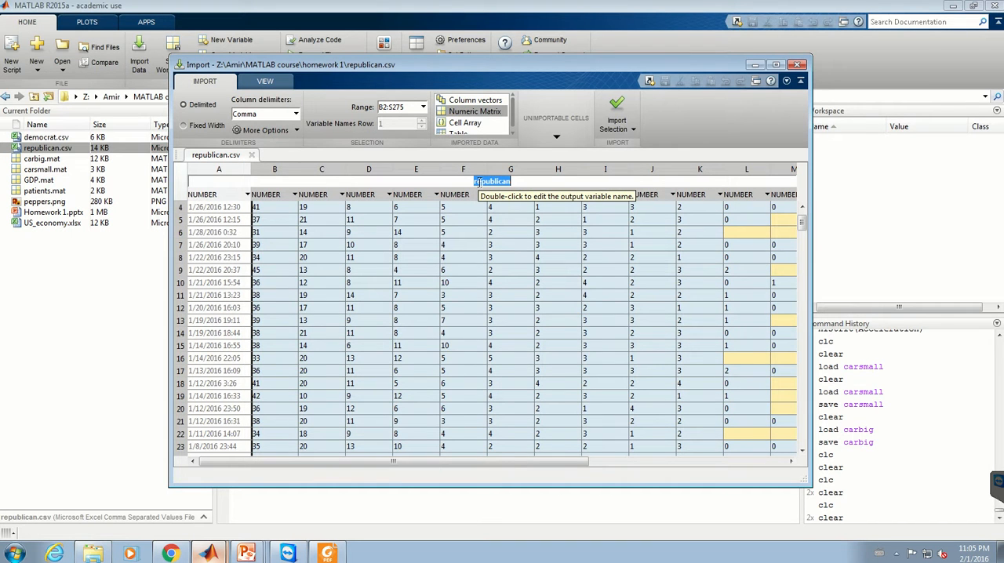
text(polling_data)
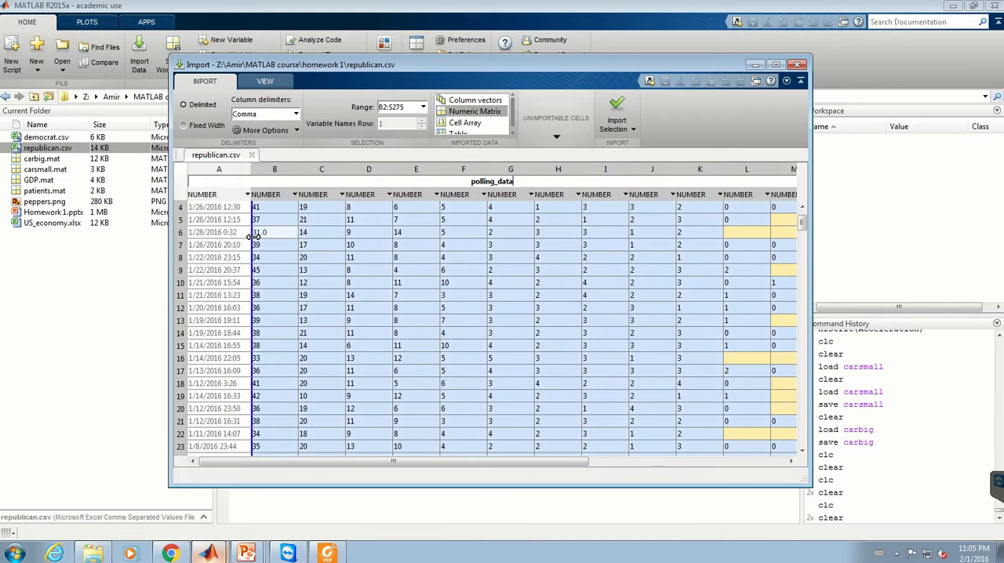
Step: Try including the date column in the matrix range again, and take it back out
drag(251, 236, 221, 236)
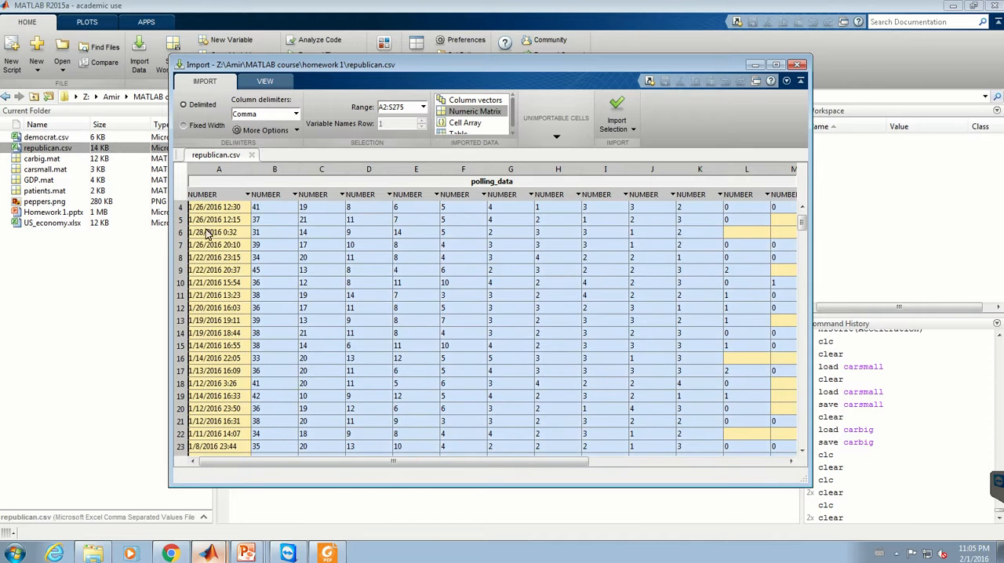
drag(376, 462, 337, 450)
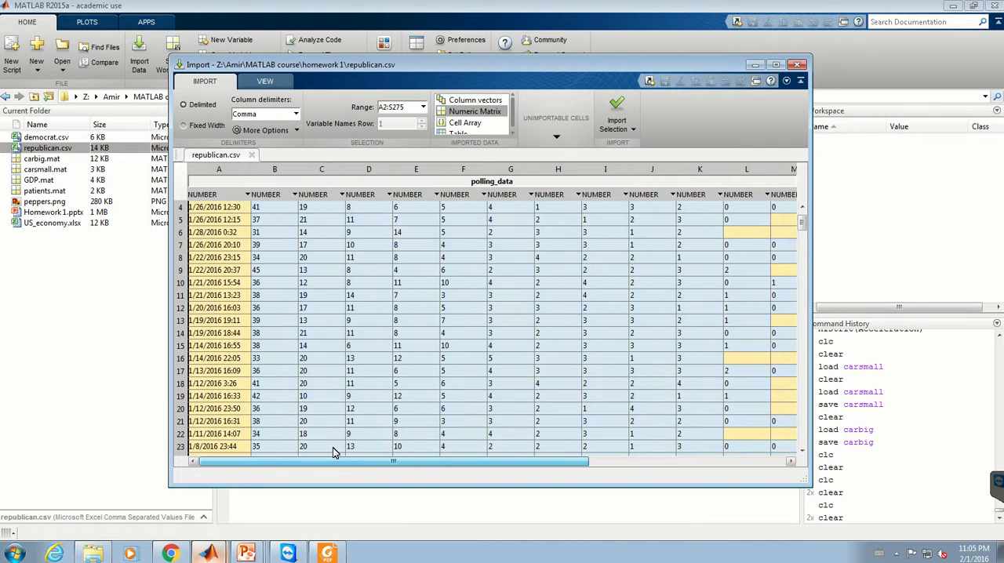
scroll(336, 359, up, 1)
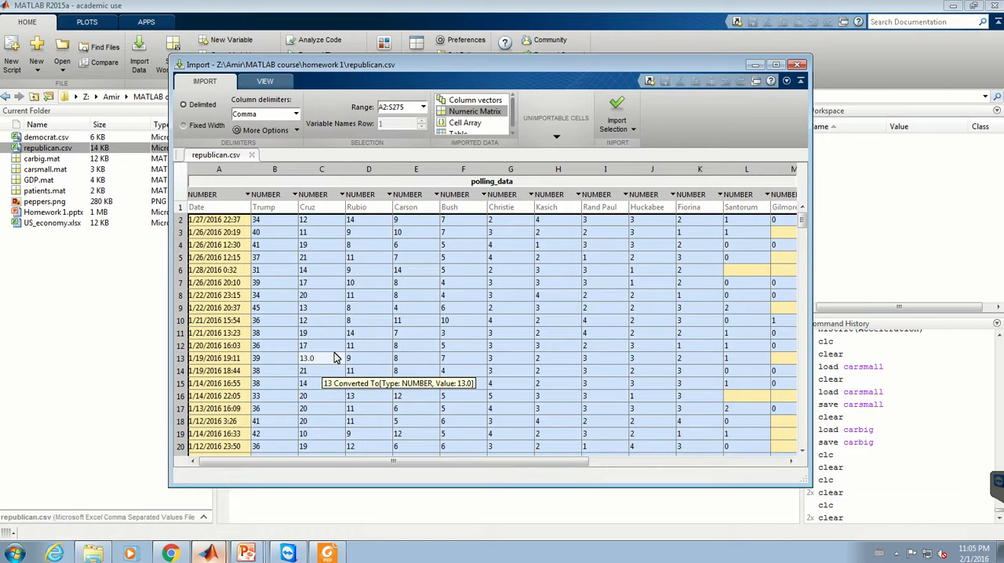
drag(454, 211, 451, 214)
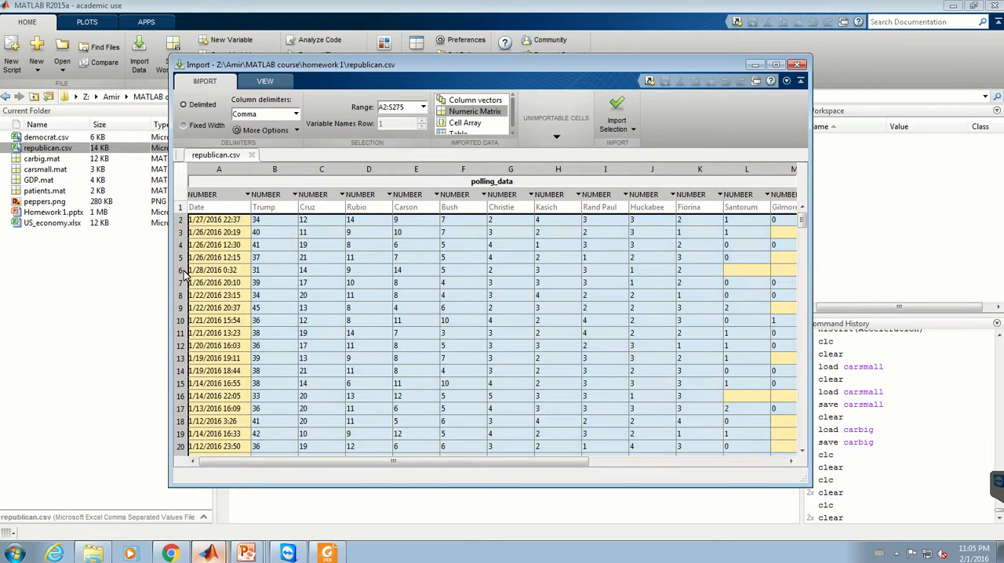
drag(189, 274, 255, 280)
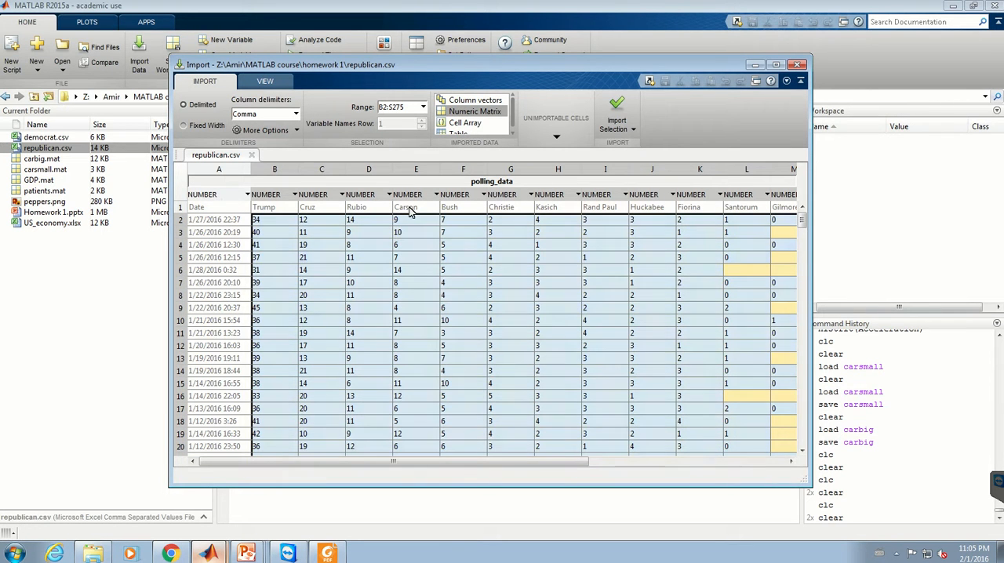
Step: Limit the range to B2:H275, covering the Trump to Kasich columns, and import it as a numeric matrix
drag(538, 464, 569, 462)
drag(735, 451, 255, 387)
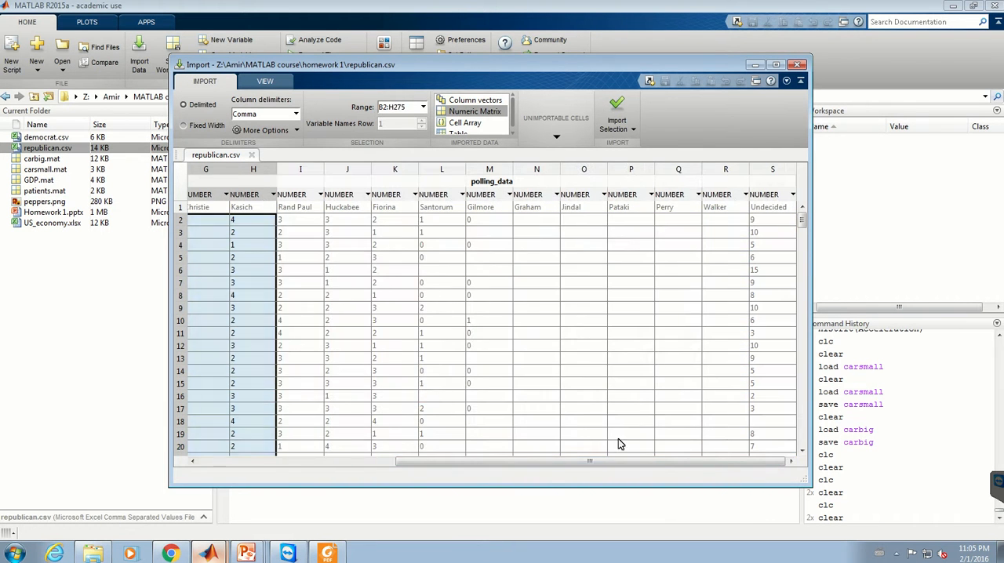
drag(515, 462, 313, 463)
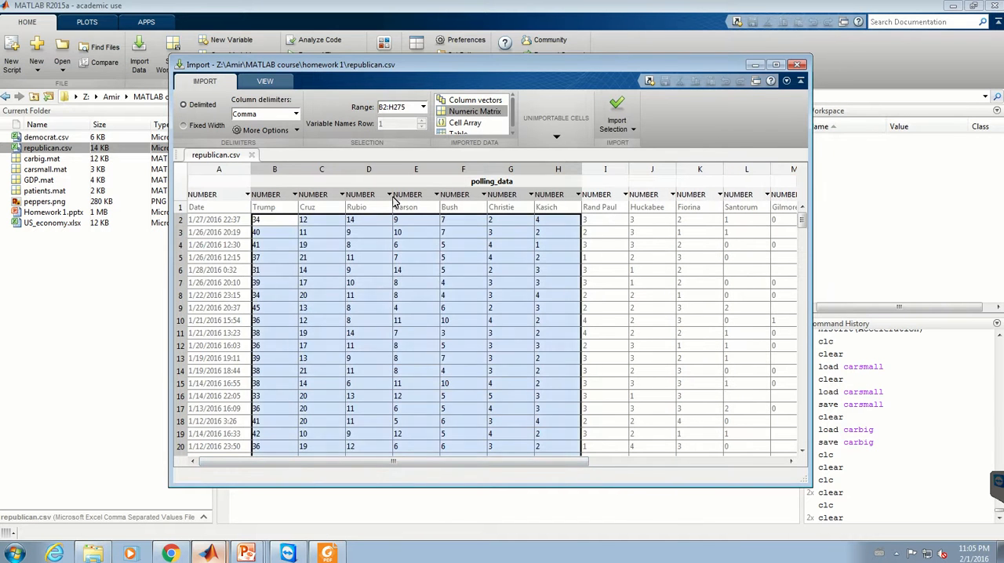
drag(800, 220, 798, 98)
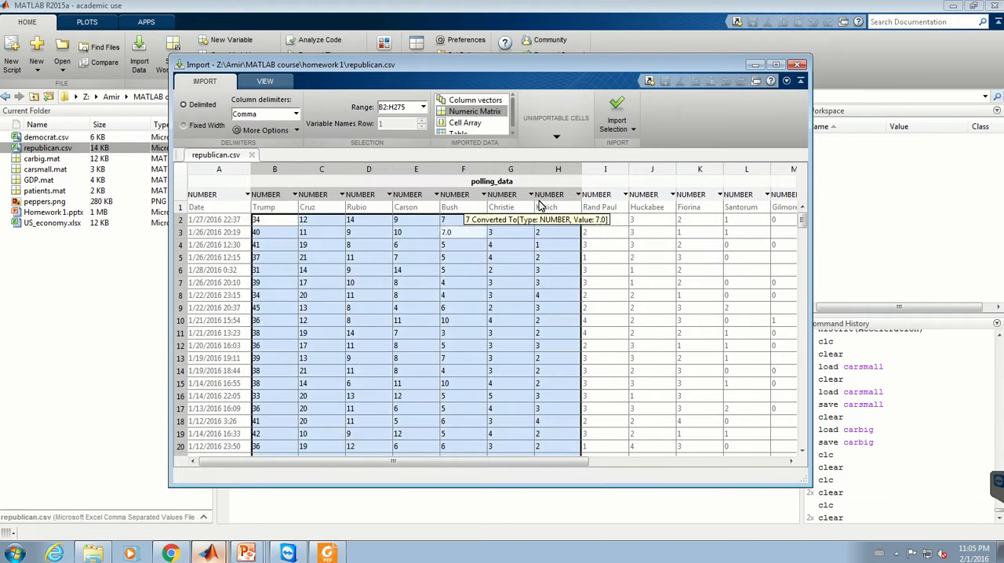
click(617, 111)
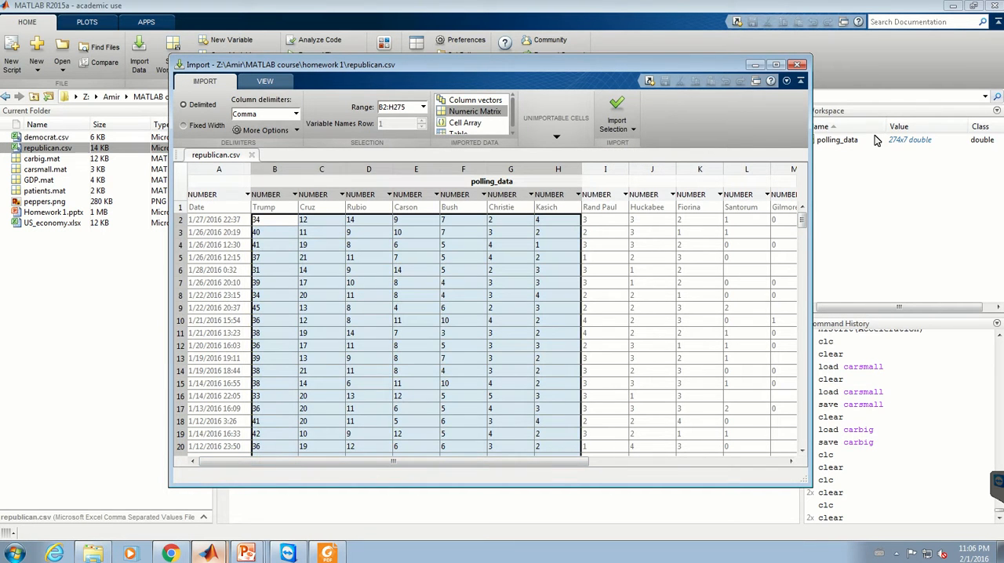
Step: Open polling_data from the workspace and compare its values with the source columns in the import window
click(839, 141)
double_click(836, 140)
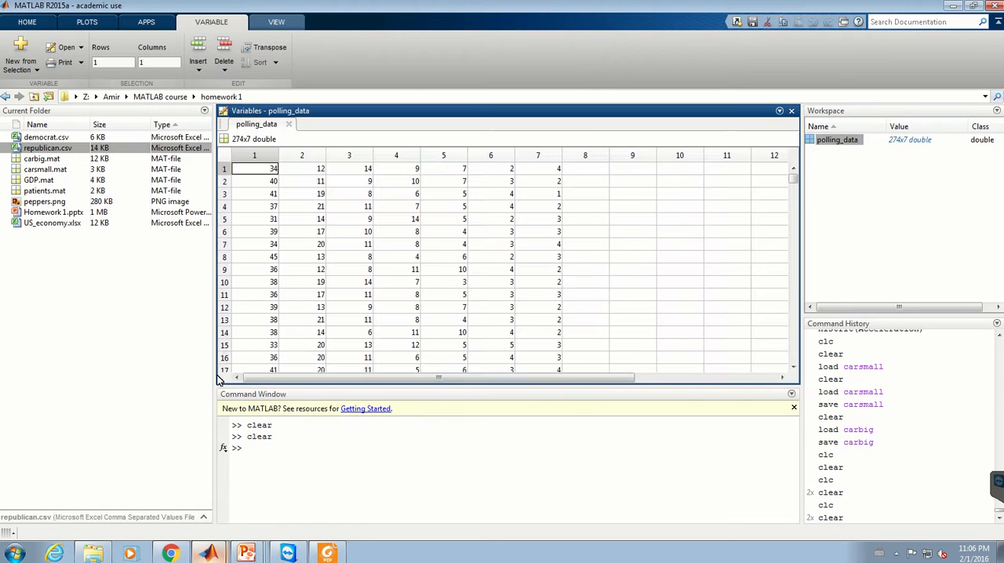
mouse_move(208, 553)
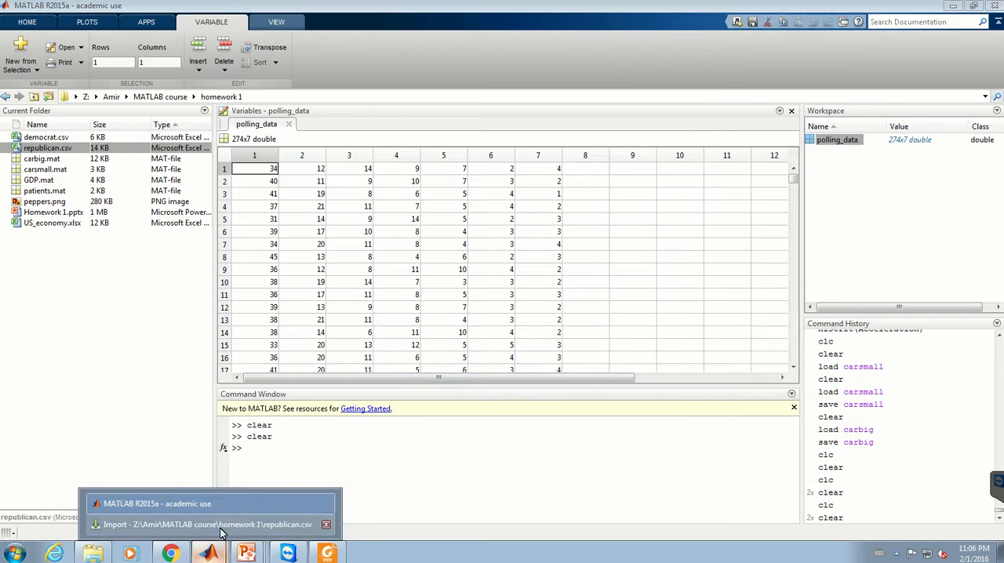
click(224, 530)
drag(455, 65, 790, 49)
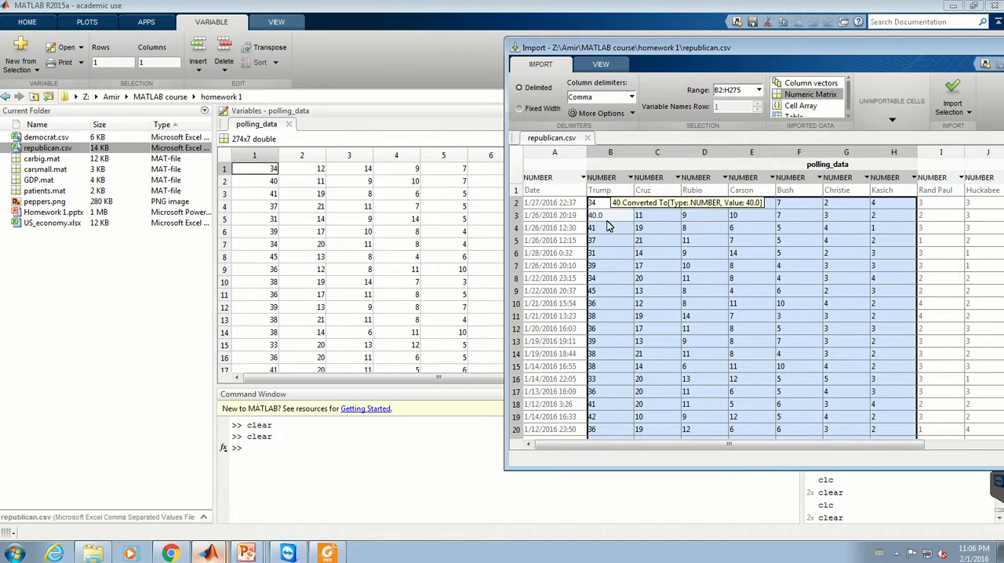
drag(868, 47, 498, 103)
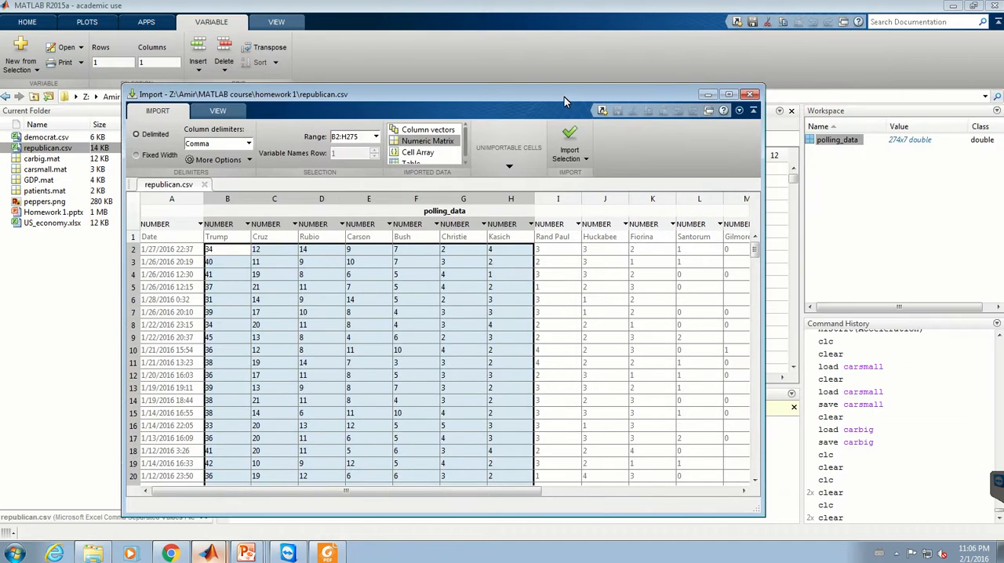
Step: Select only the date cells A2:A275, set the imported data type to Column vectors, and import them
drag(566, 97, 692, 70)
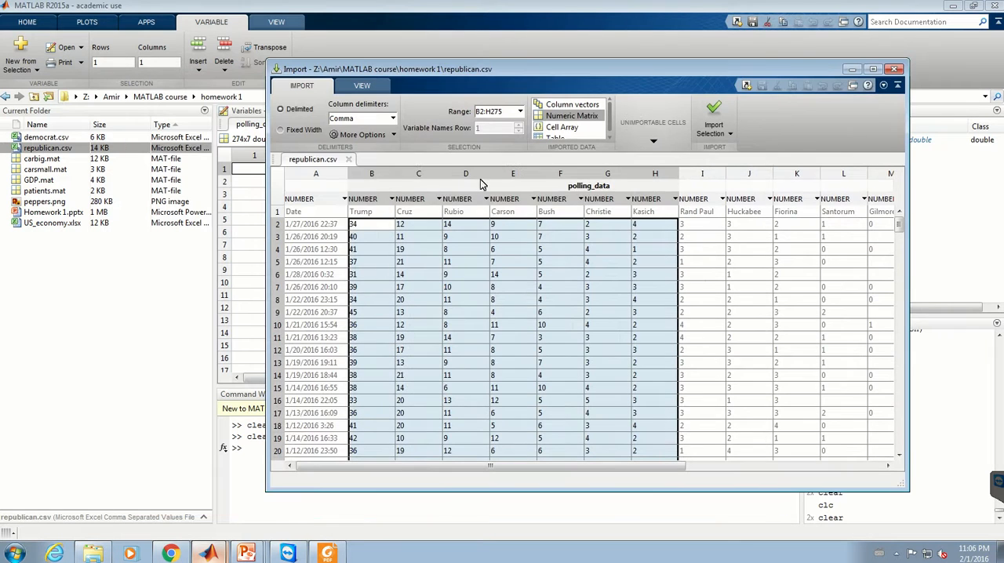
click(317, 174)
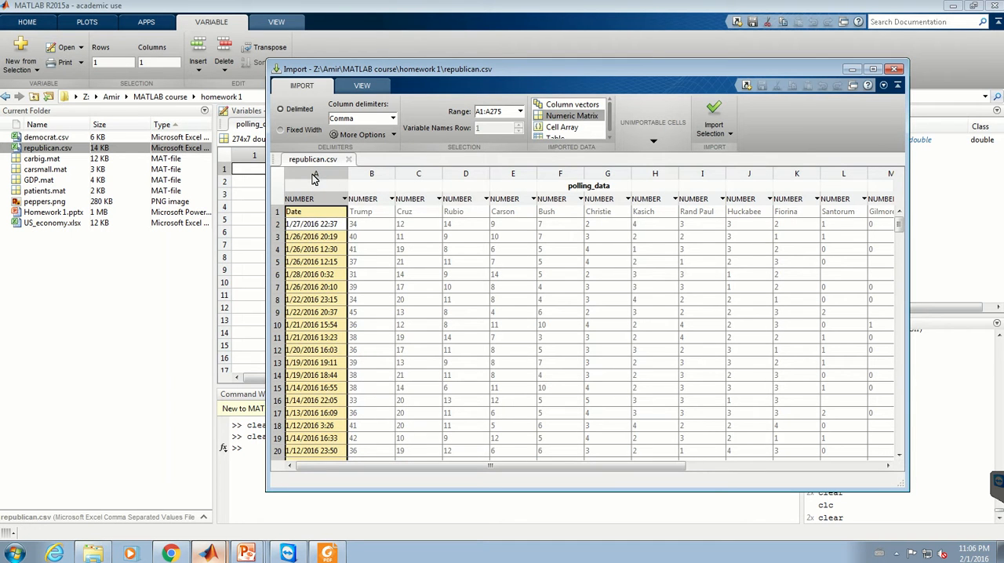
drag(556, 66, 416, 78)
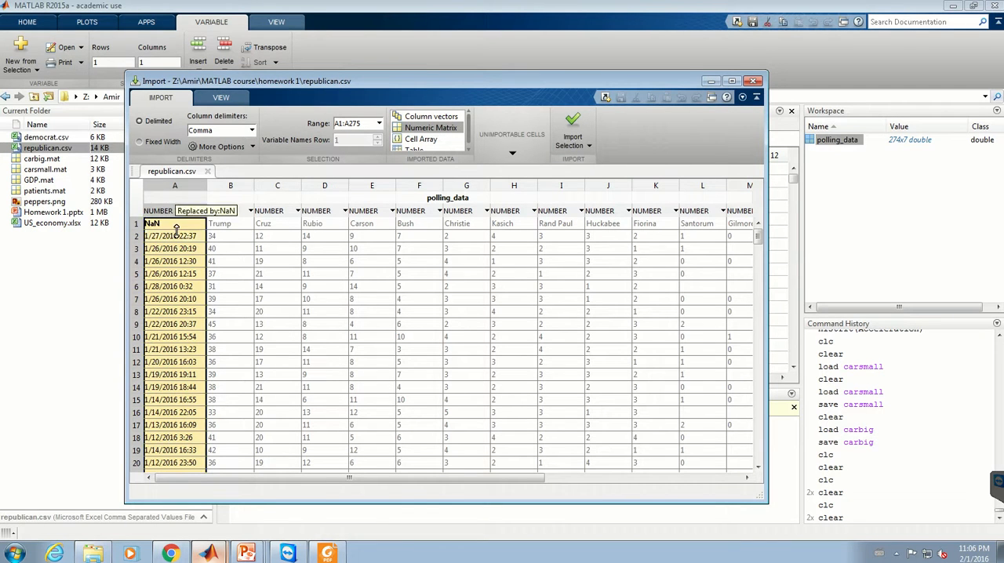
drag(176, 219, 178, 228)
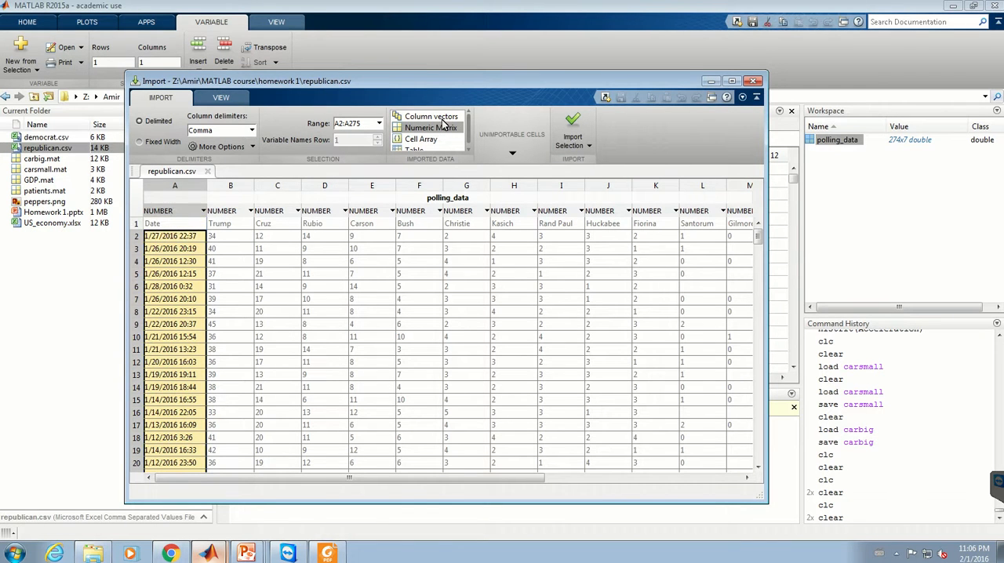
click(430, 117)
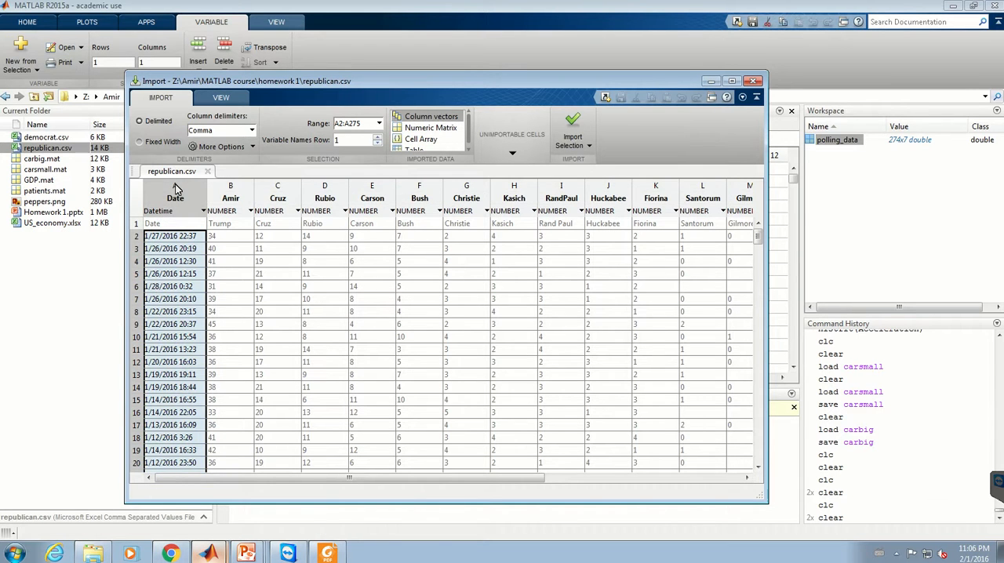
click(573, 125)
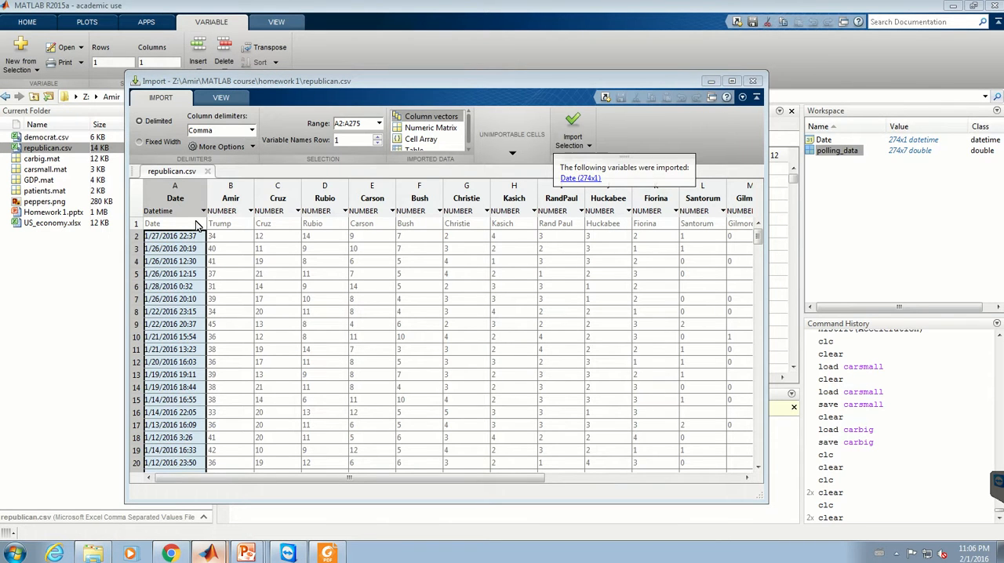
Step: Select all the cells of republican.csv and set unimportable cells to be replaced with 0
click(141, 196)
drag(403, 484, 548, 483)
mouse_move(579, 281)
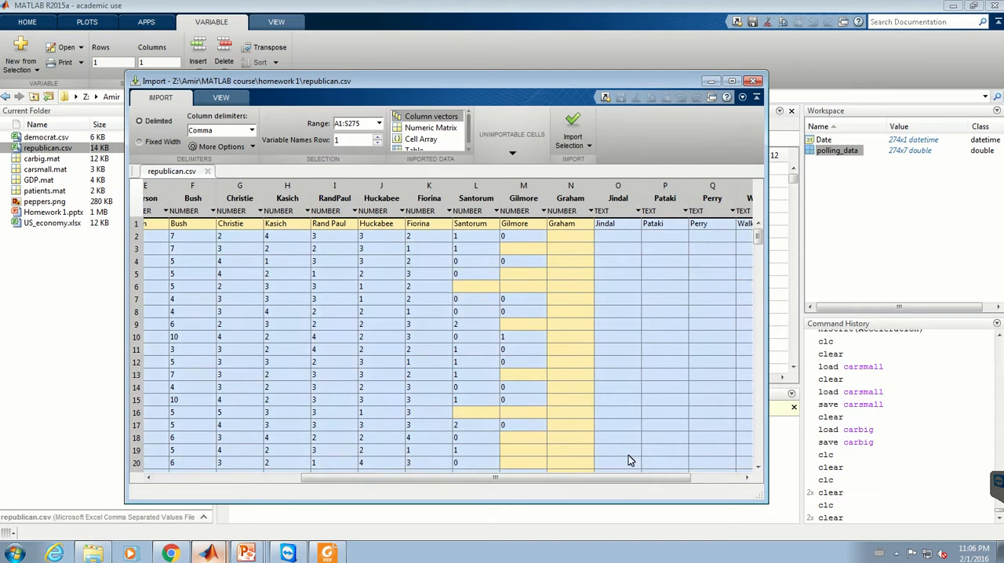
mouse_move(561, 477)
mouse_down()
mouse_move(493, 477)
mouse_move(609, 477)
mouse_move(544, 477)
mouse_up()
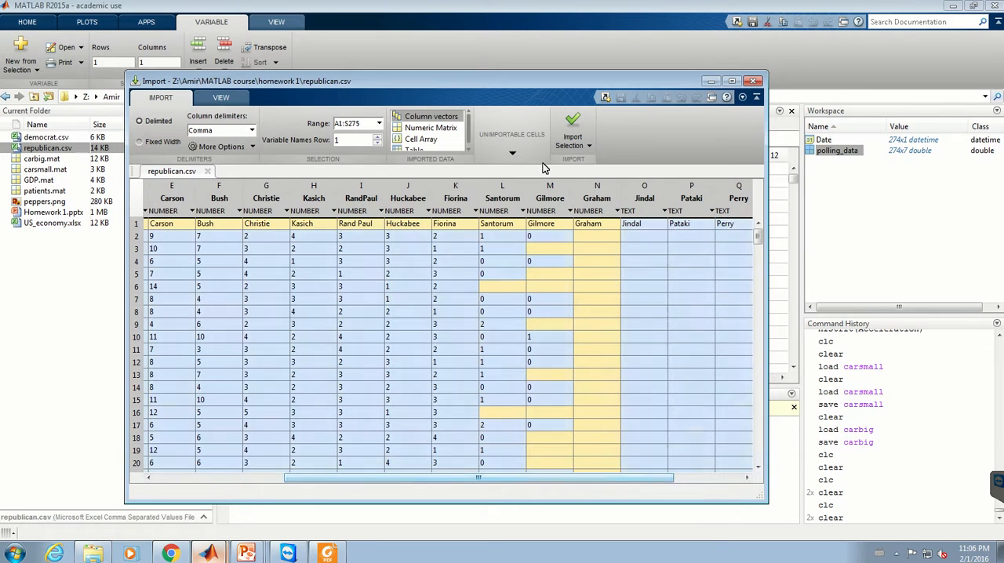
click(518, 148)
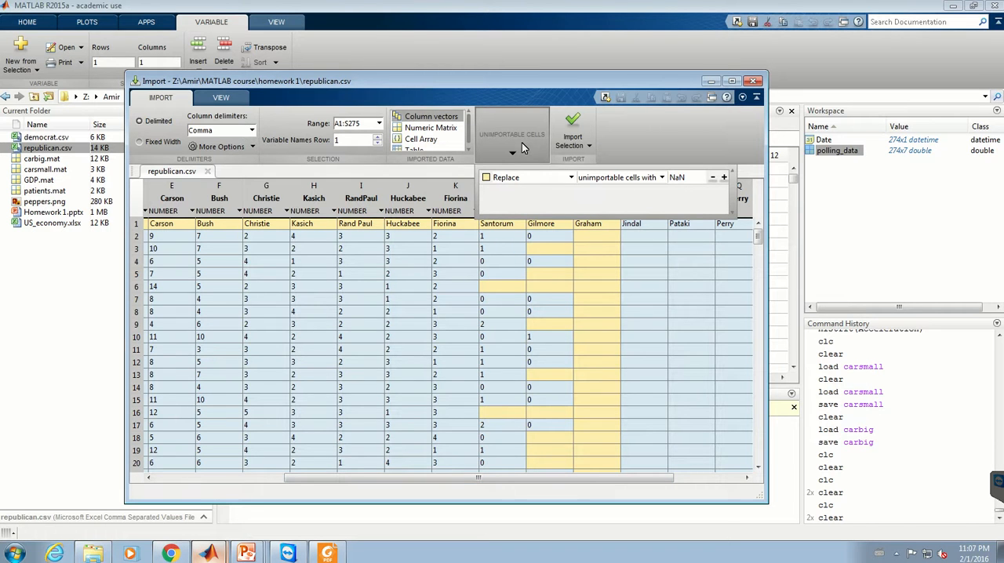
double_click(689, 179)
text(0)
click(676, 154)
drag(534, 86, 458, 96)
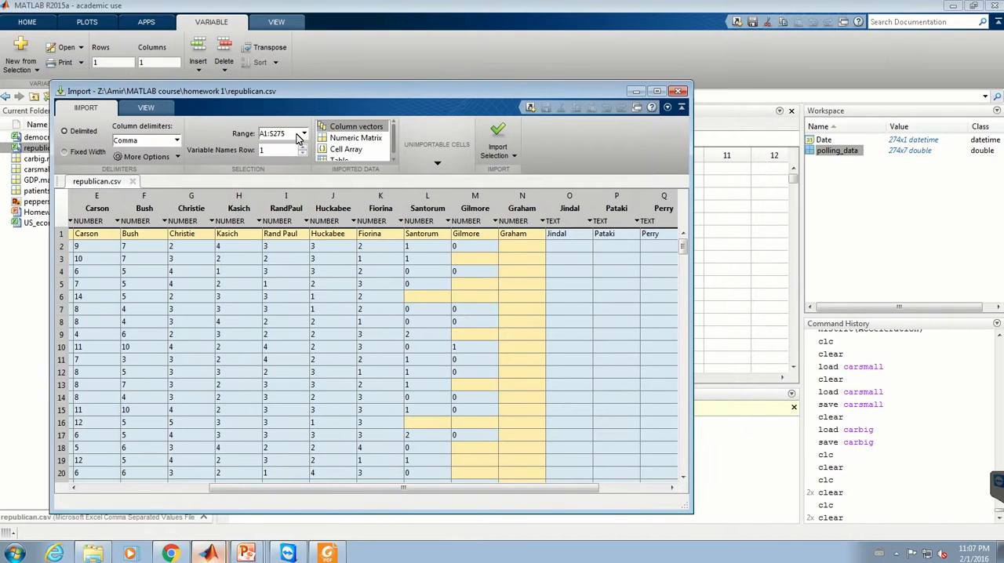
Step: Import only the Graham column and open the resulting variable to view its values
click(522, 195)
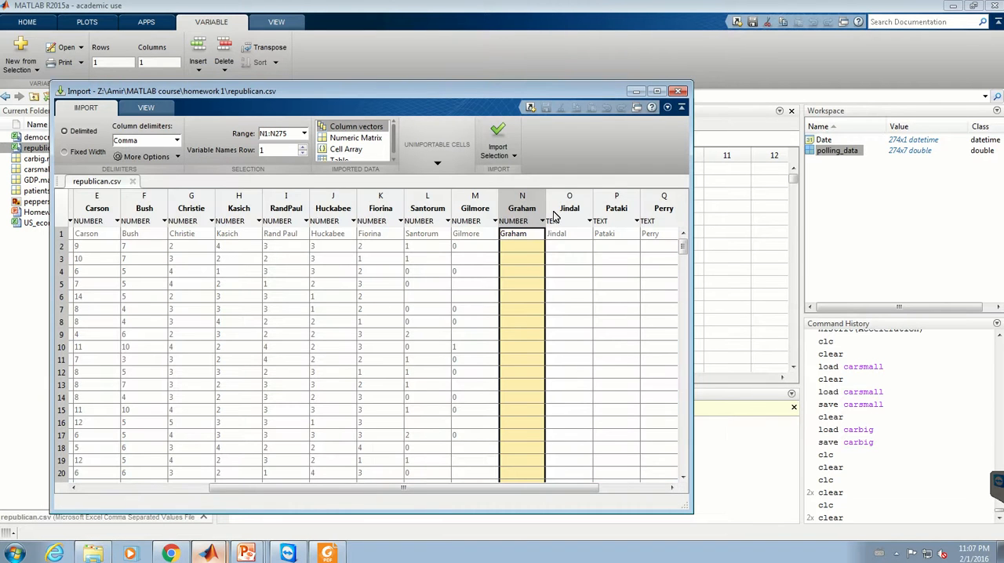
click(511, 208)
click(497, 141)
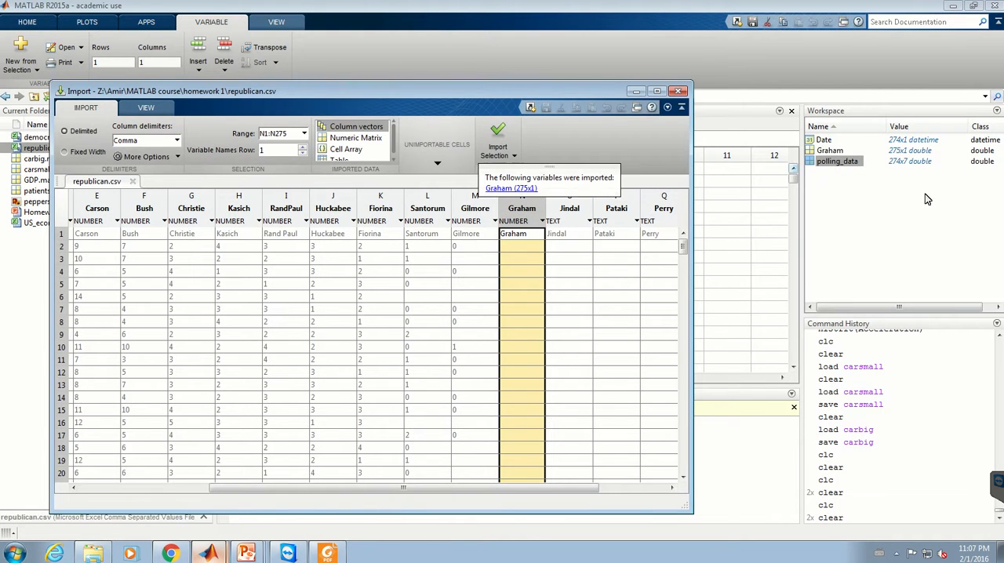
click(828, 150)
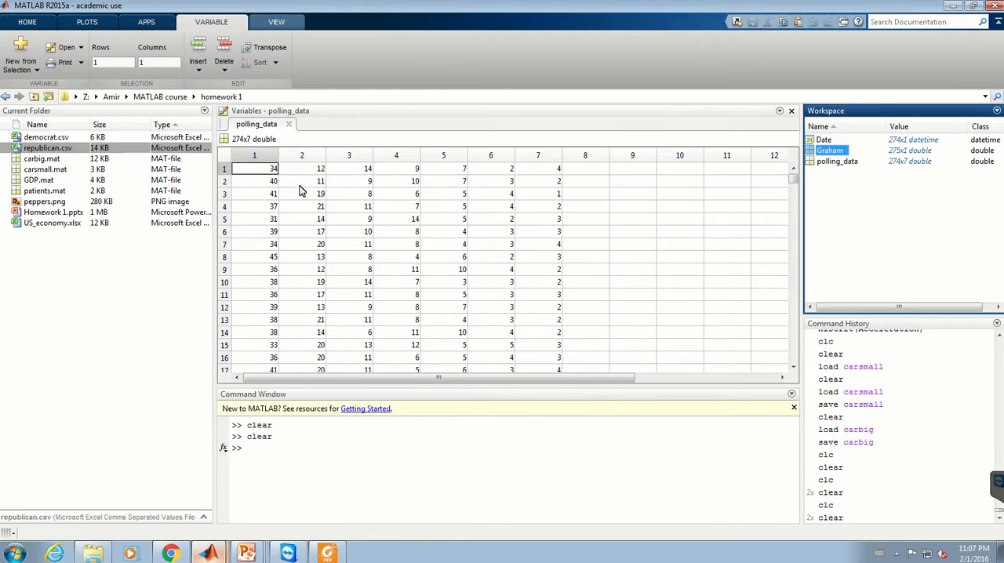
double_click(831, 150)
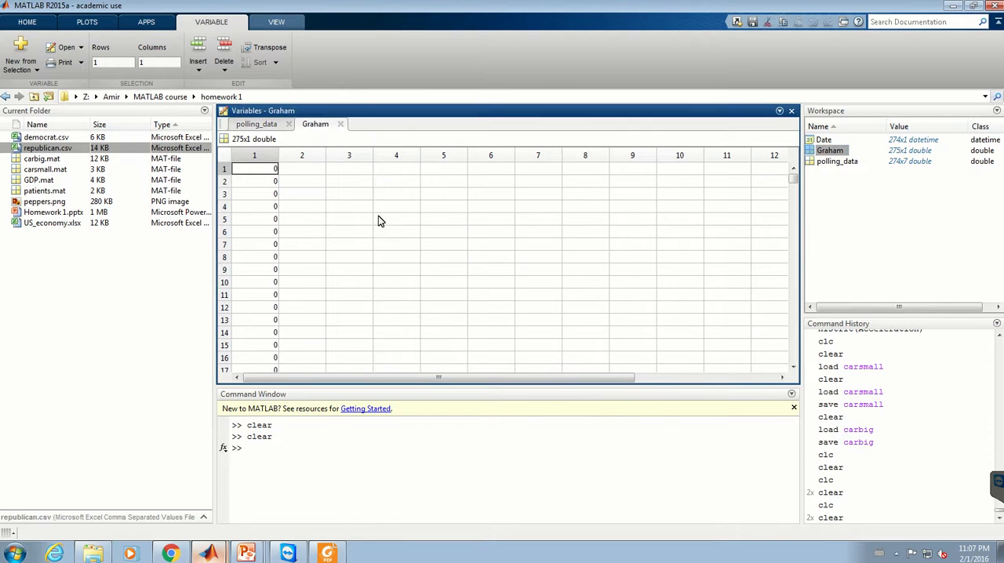
Step: Return to the import window, set the replacement for unimportable cells to NaN, and import the Graham column again
mouse_move(208, 554)
click(228, 526)
drag(424, 111, 879, 97)
click(882, 132)
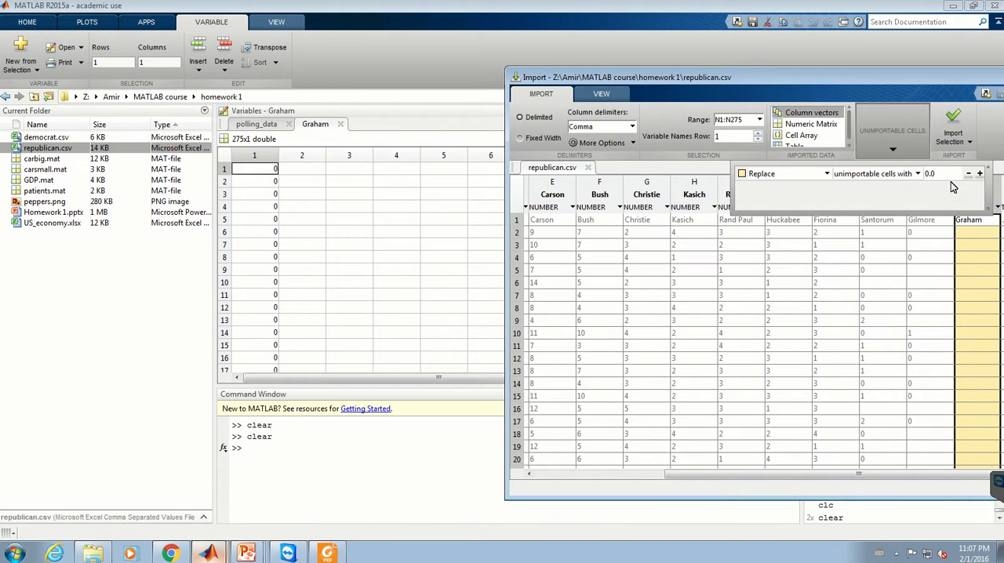
double_click(938, 174)
text(NaN)
click(952, 117)
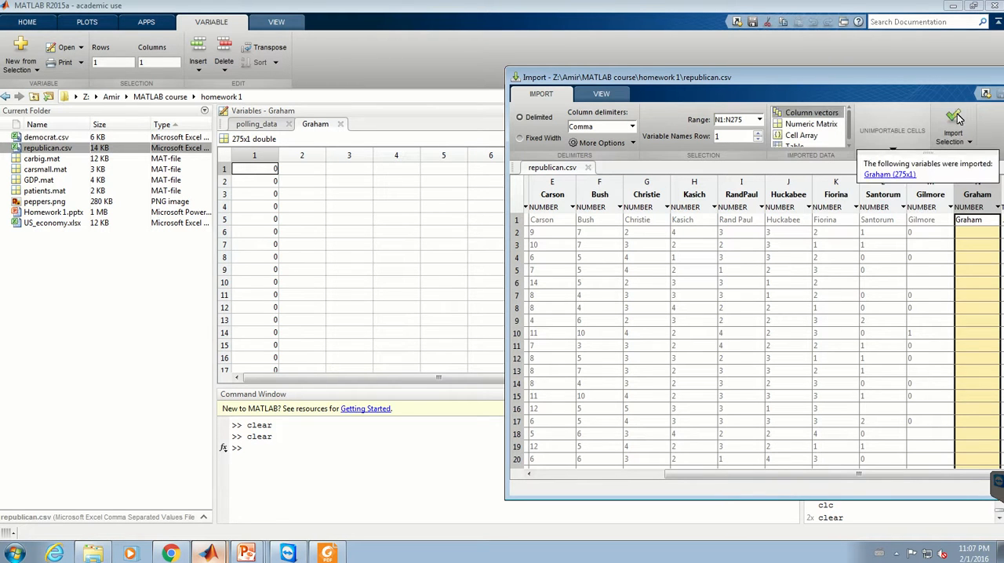
drag(710, 78, 374, 104)
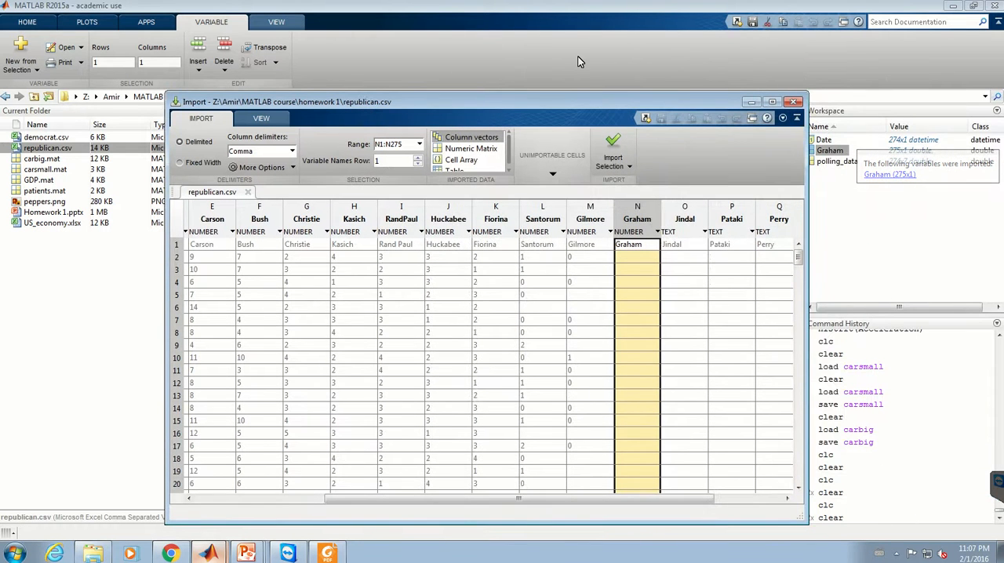